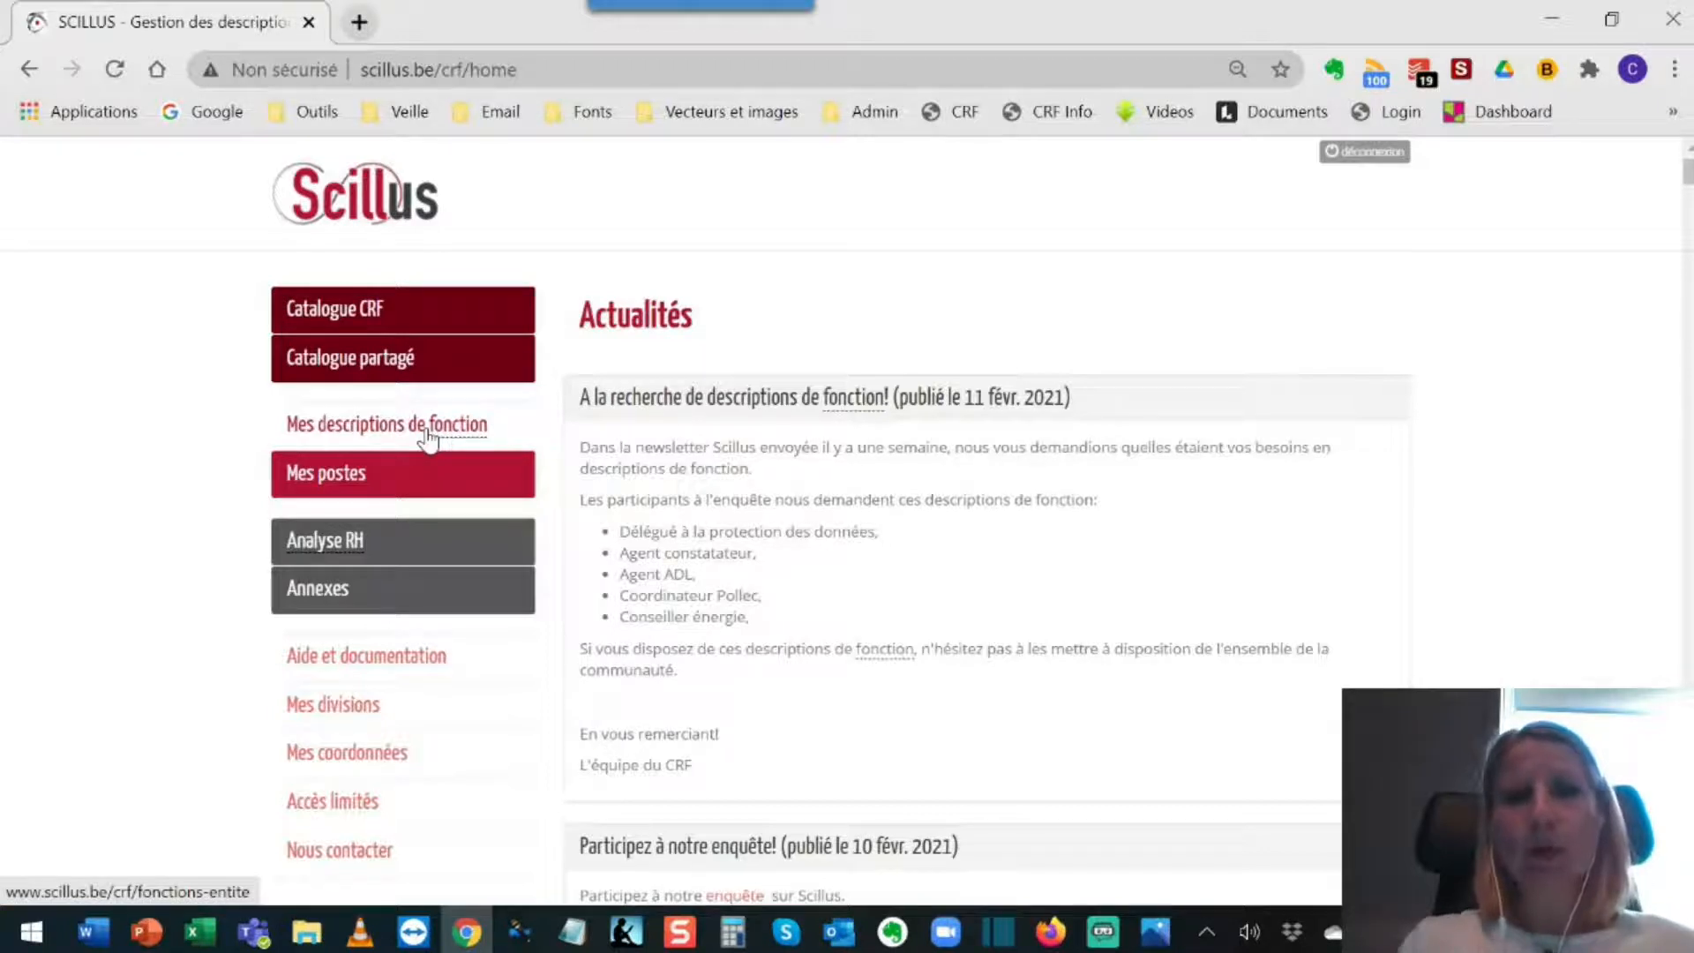
Step: Open the function description "Electricien pour tutoriel Scillus" for editing from the organisation's own function descriptions
click(430, 439)
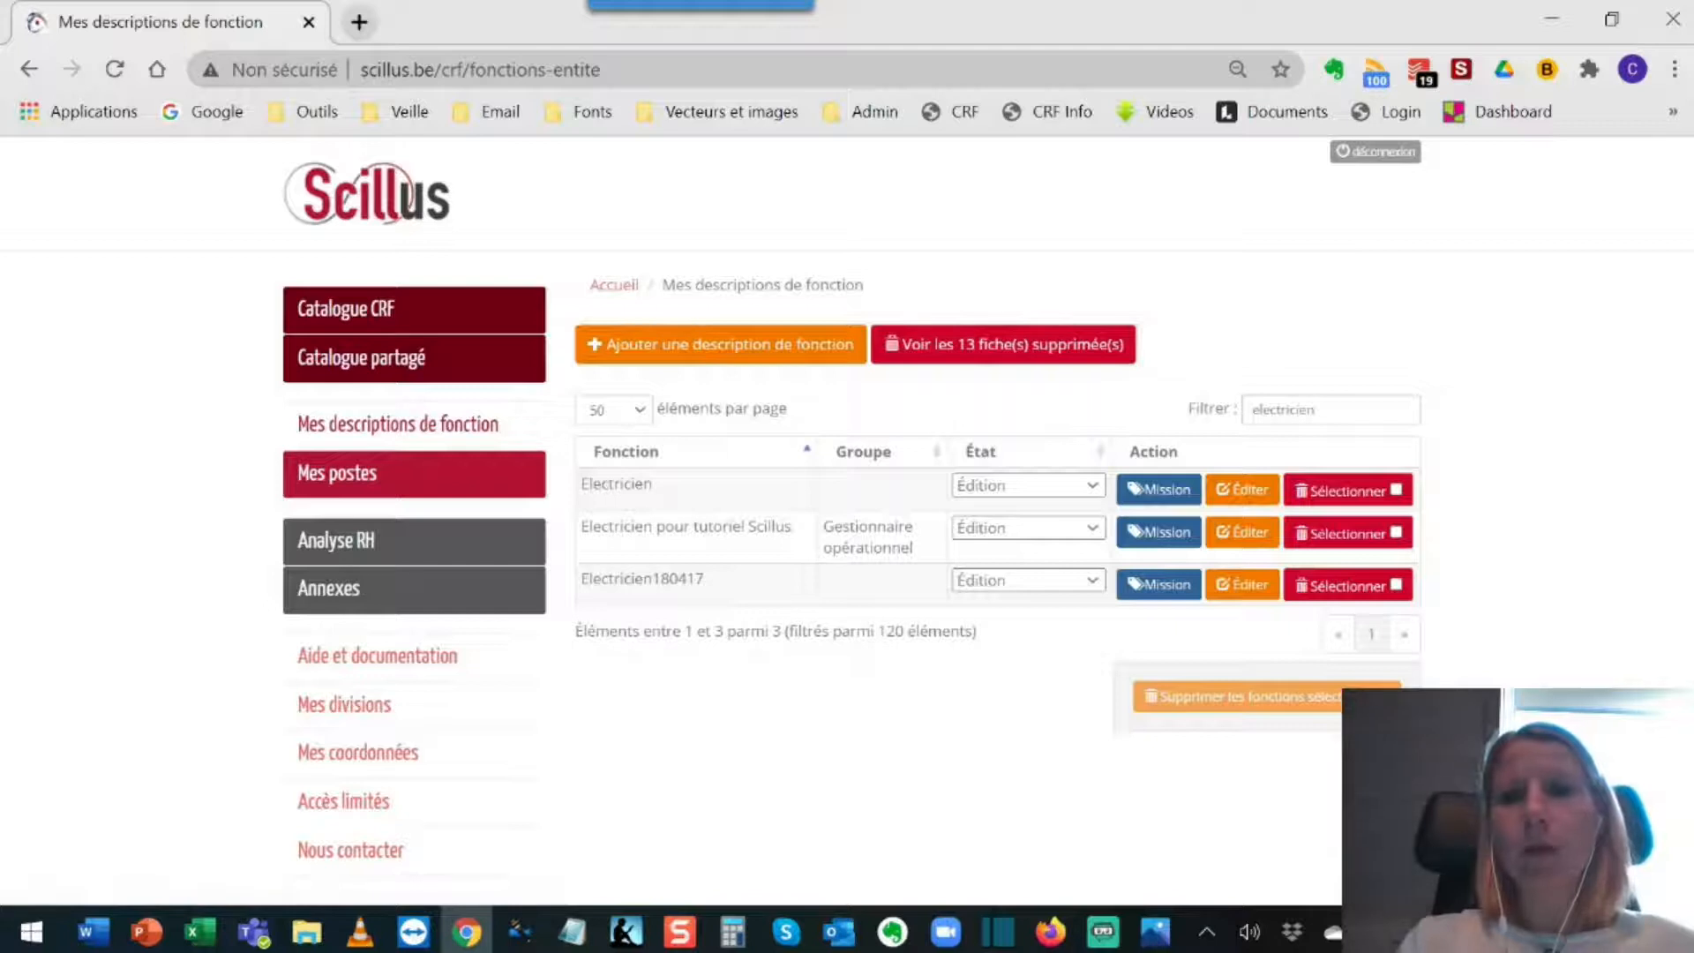
click(1323, 410)
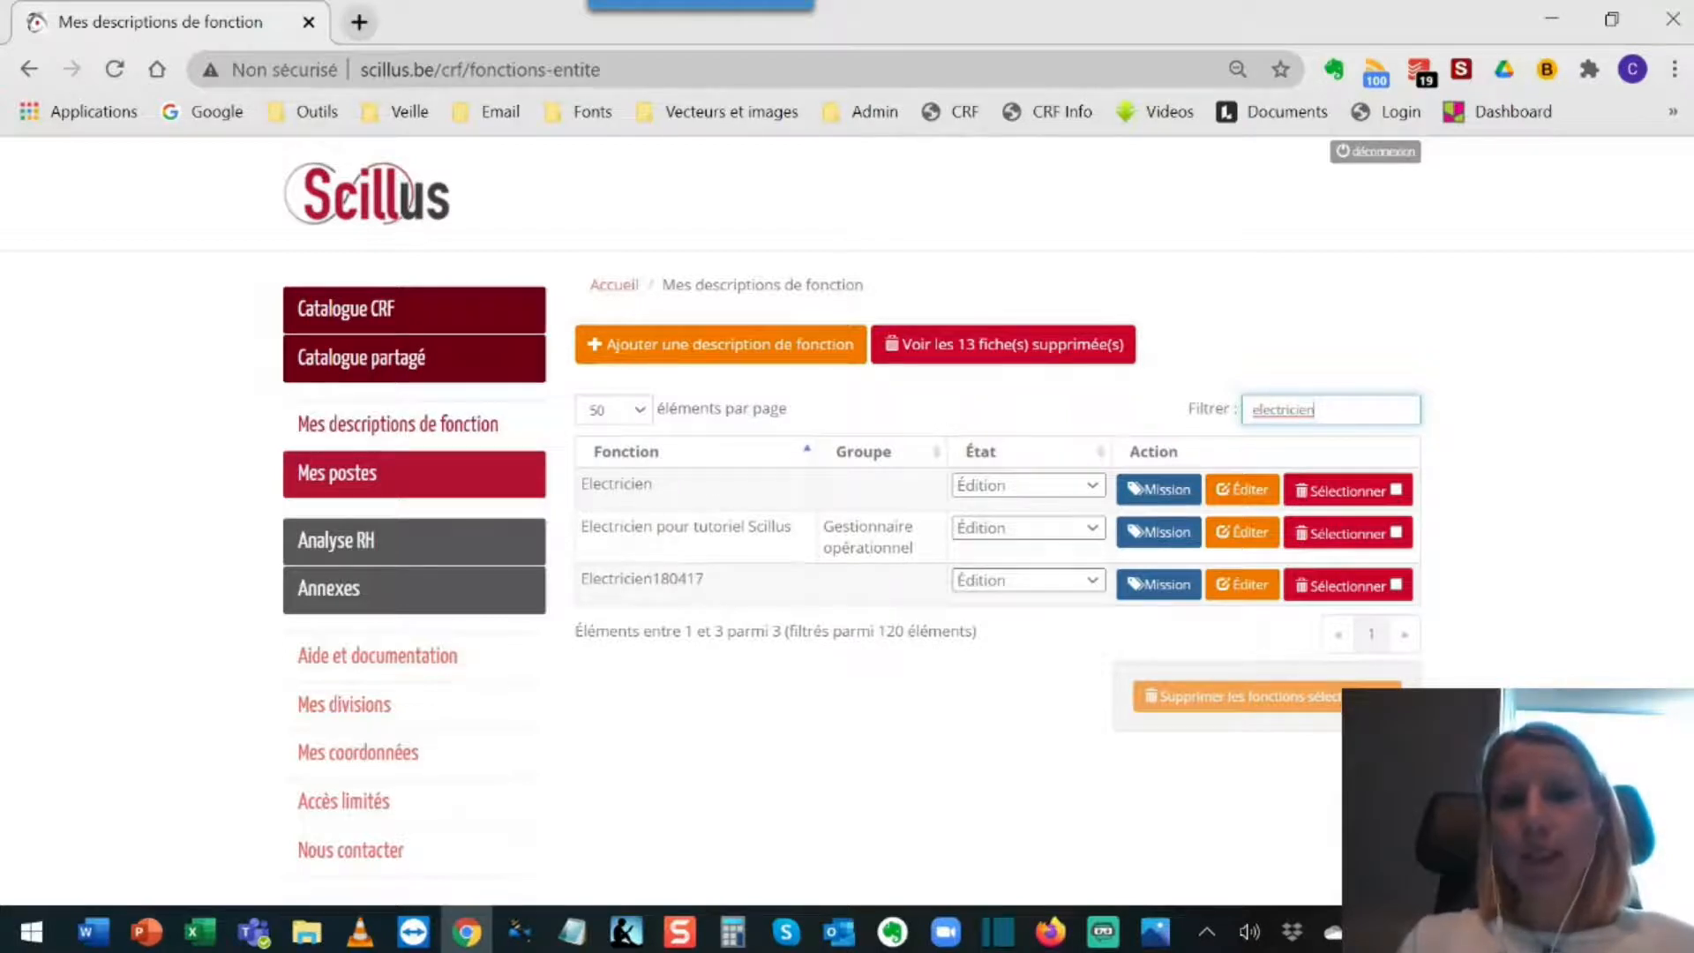
drag(580, 527, 805, 534)
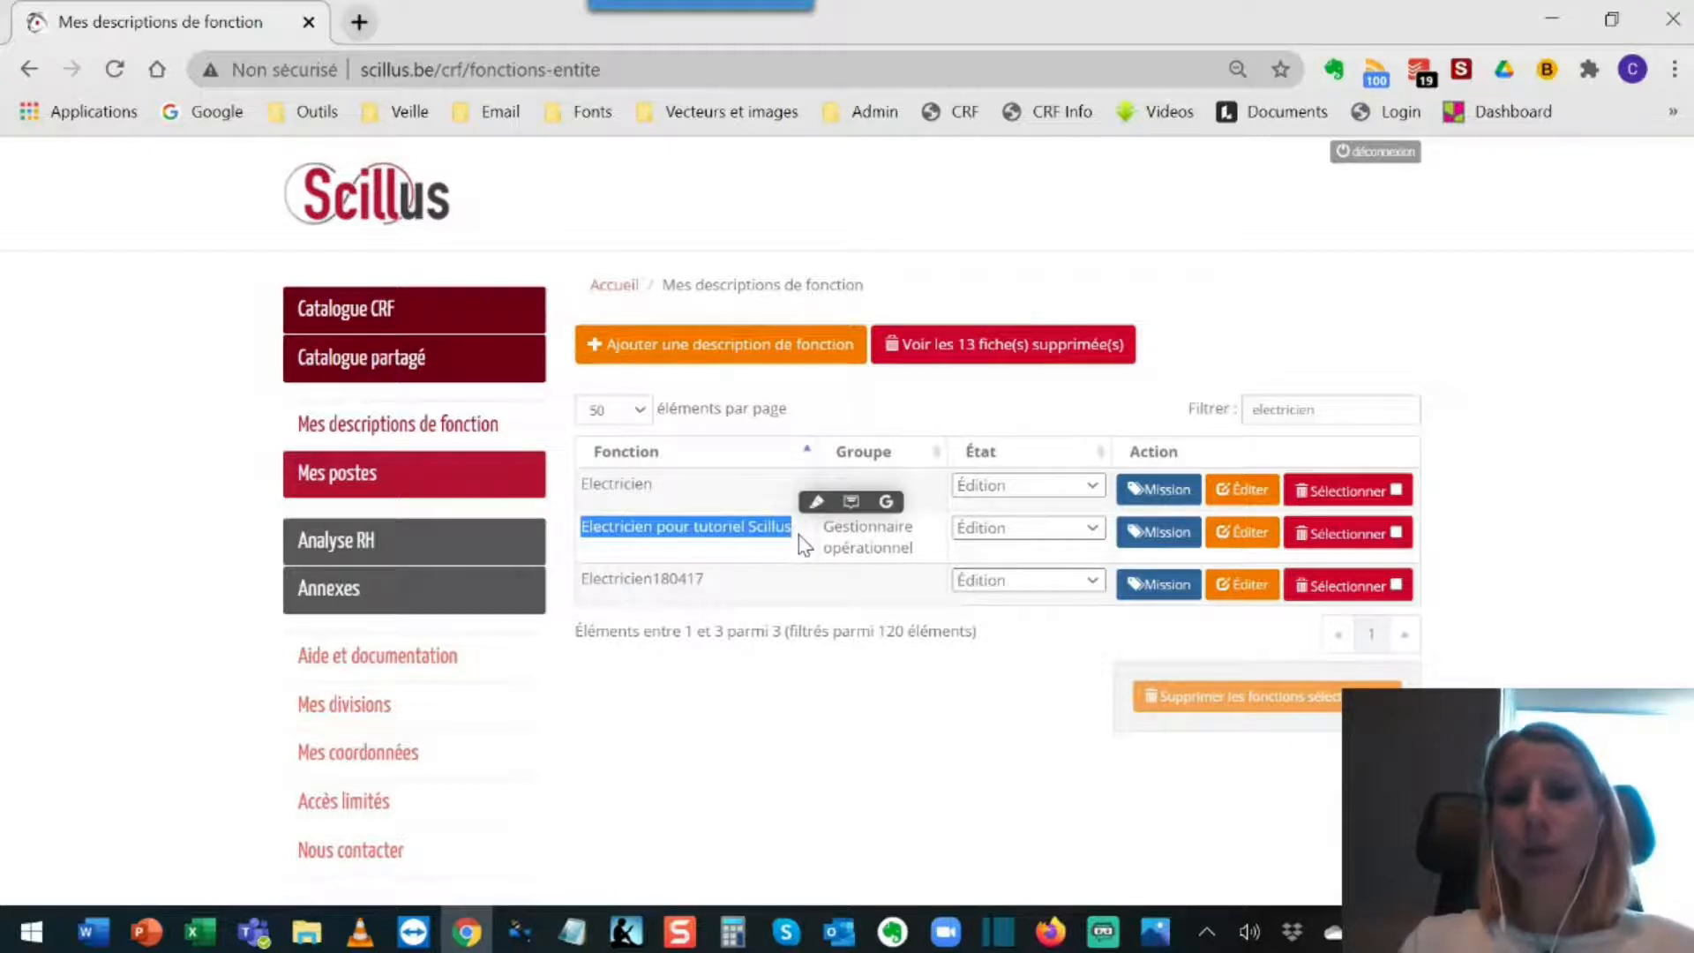
click(1254, 548)
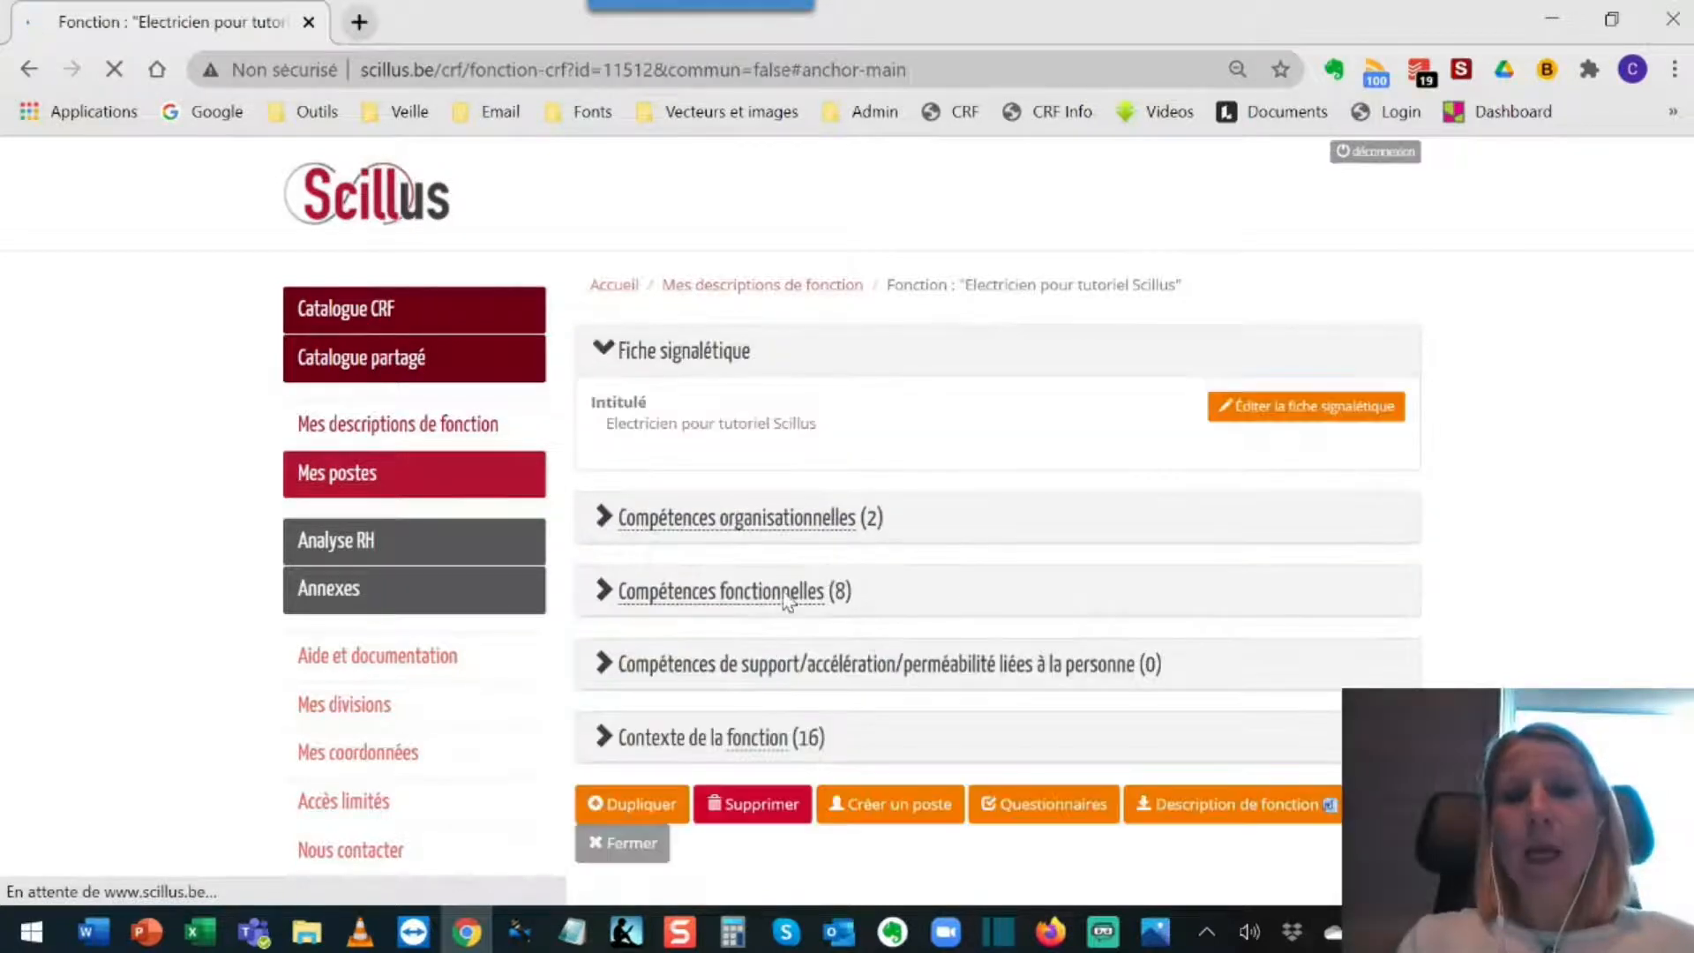
Step: Expand the functional competencies of the function and review their priorities and the mission description
click(783, 593)
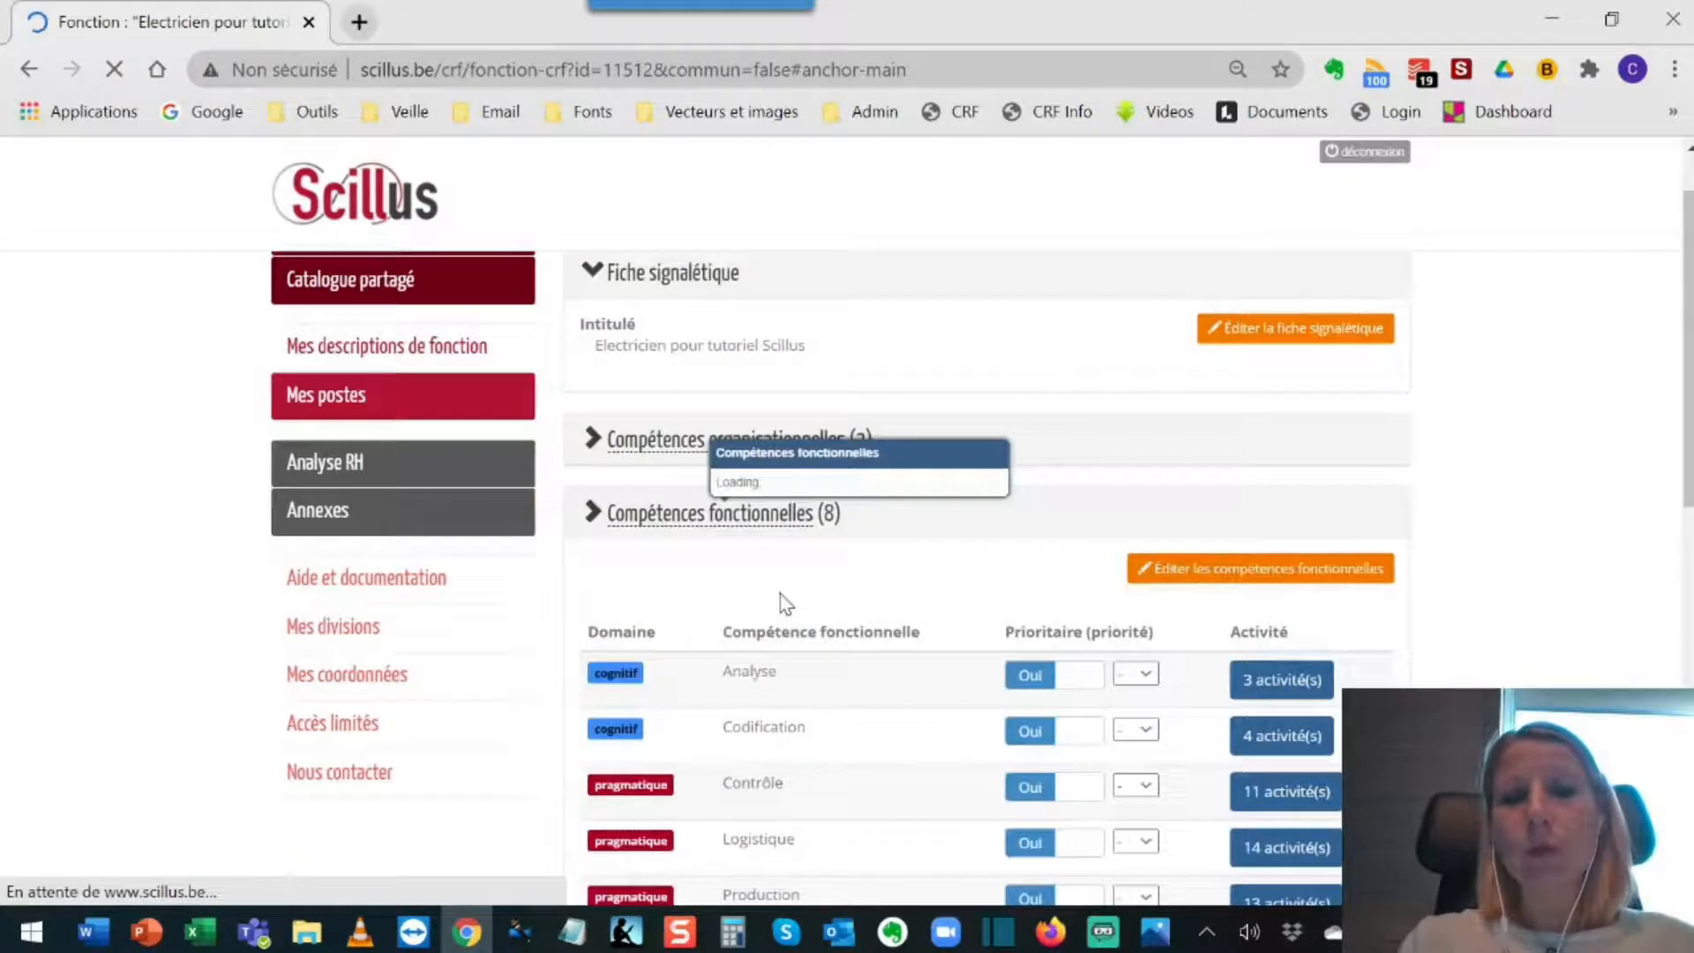
scroll(780, 595, down, 2)
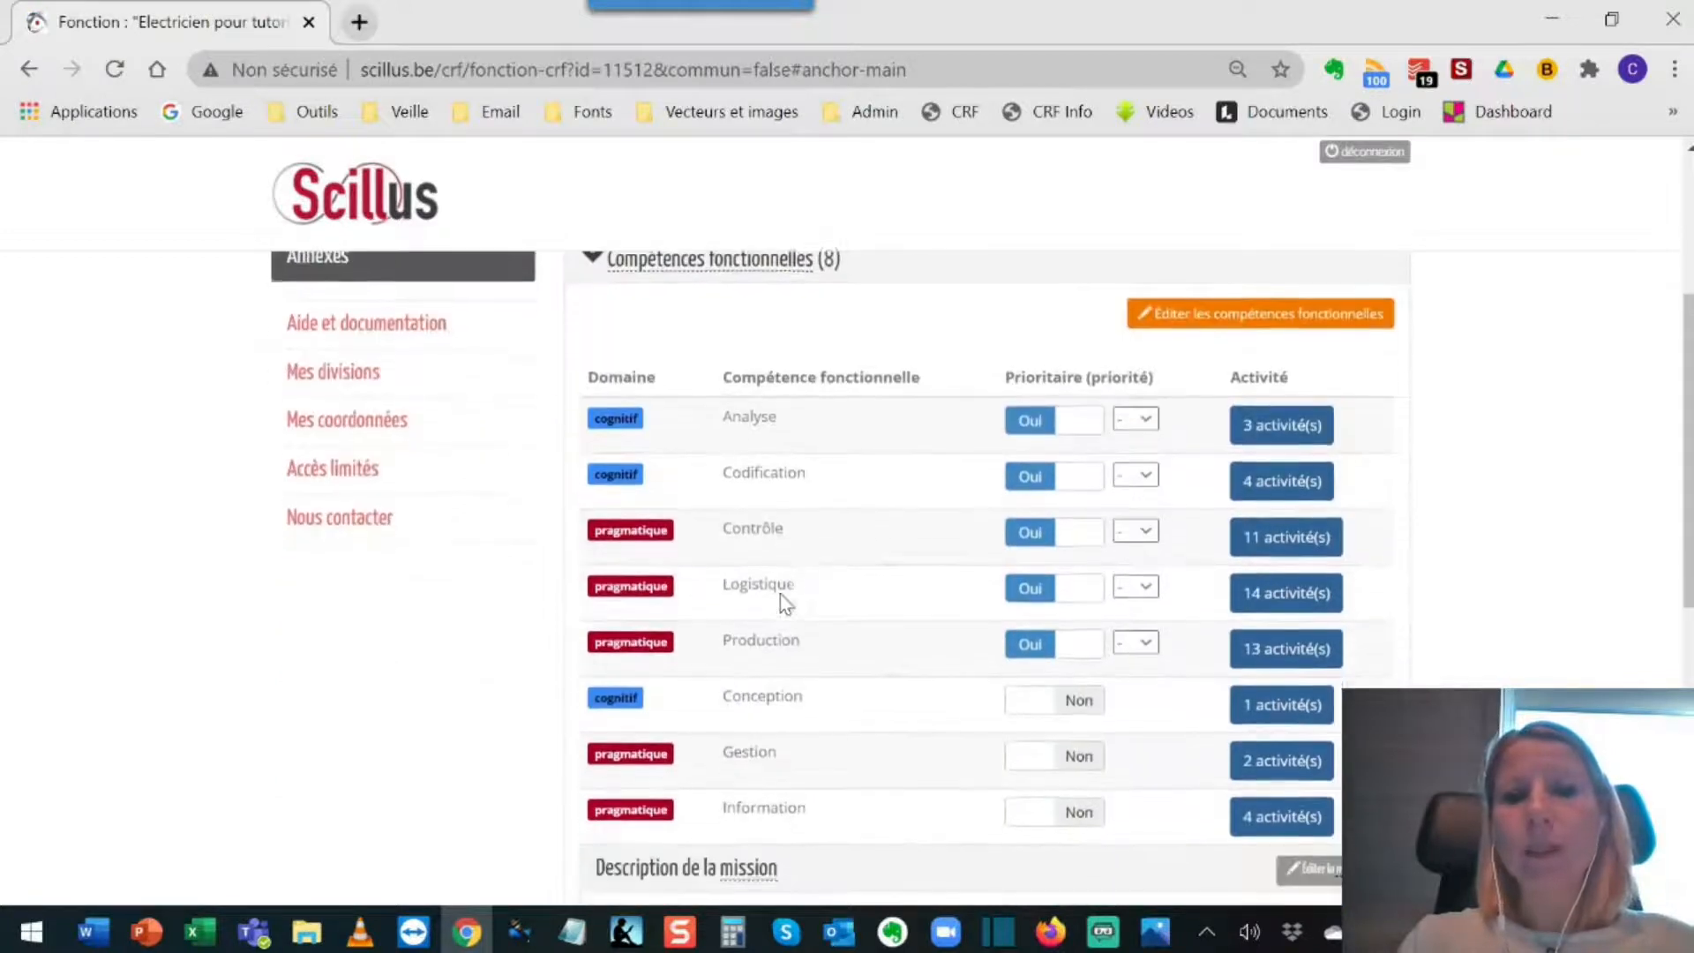
scroll(780, 595, down, 2)
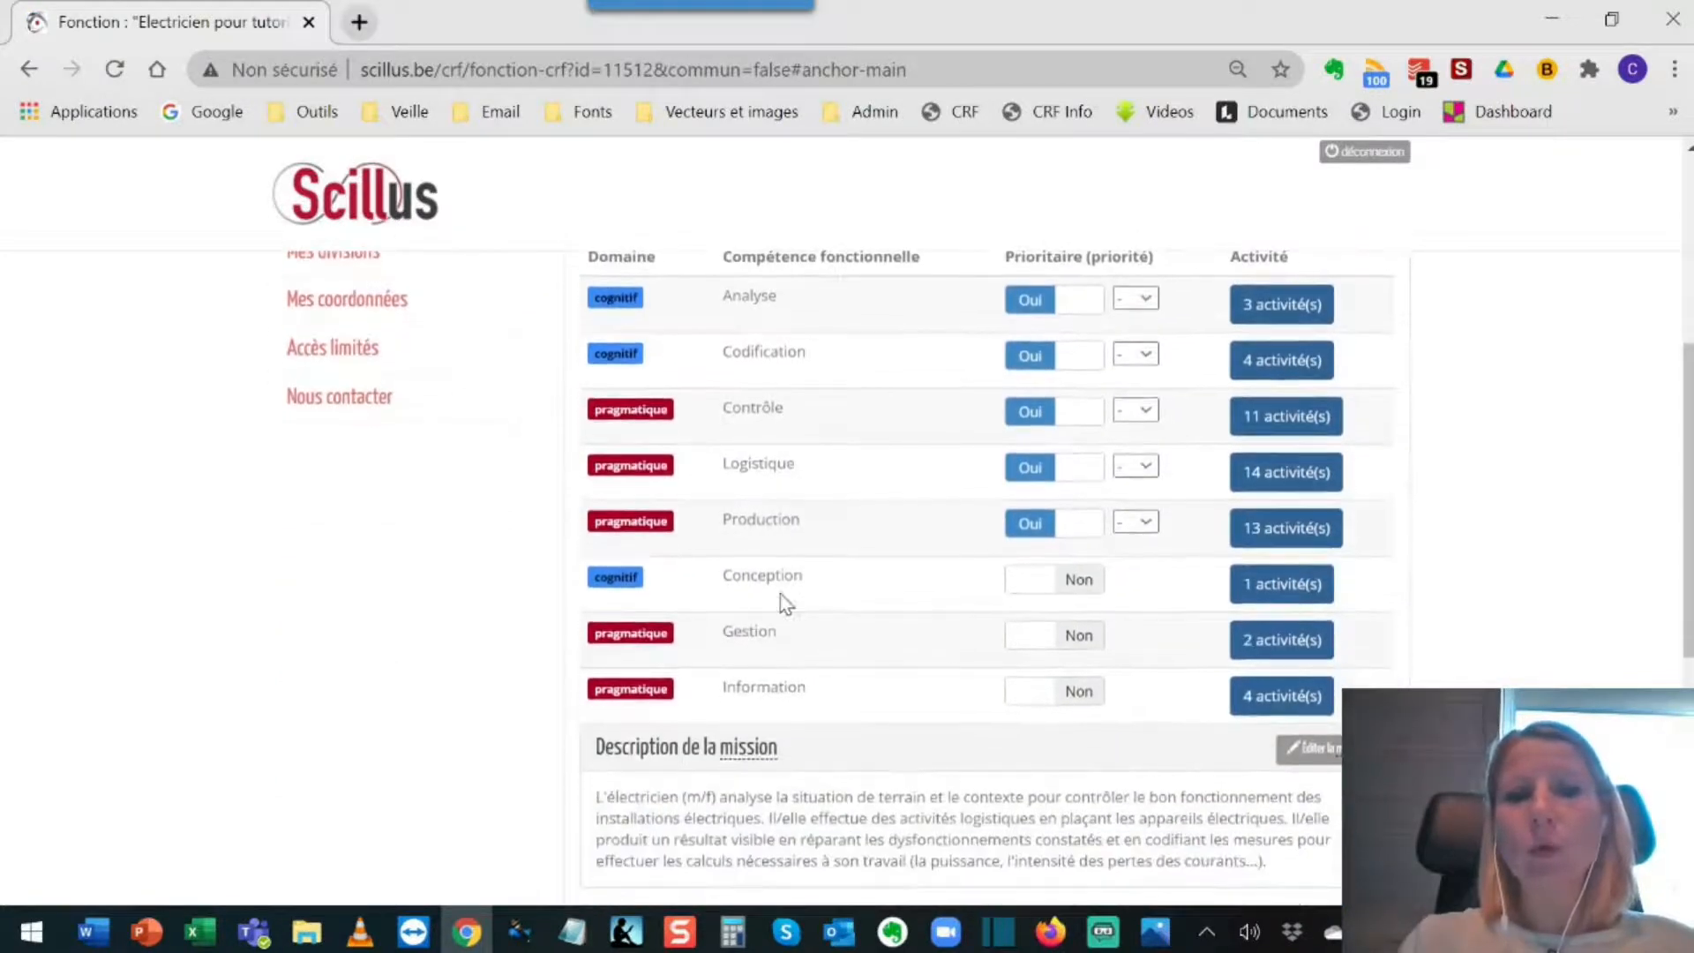
scroll(780, 595, down, 1)
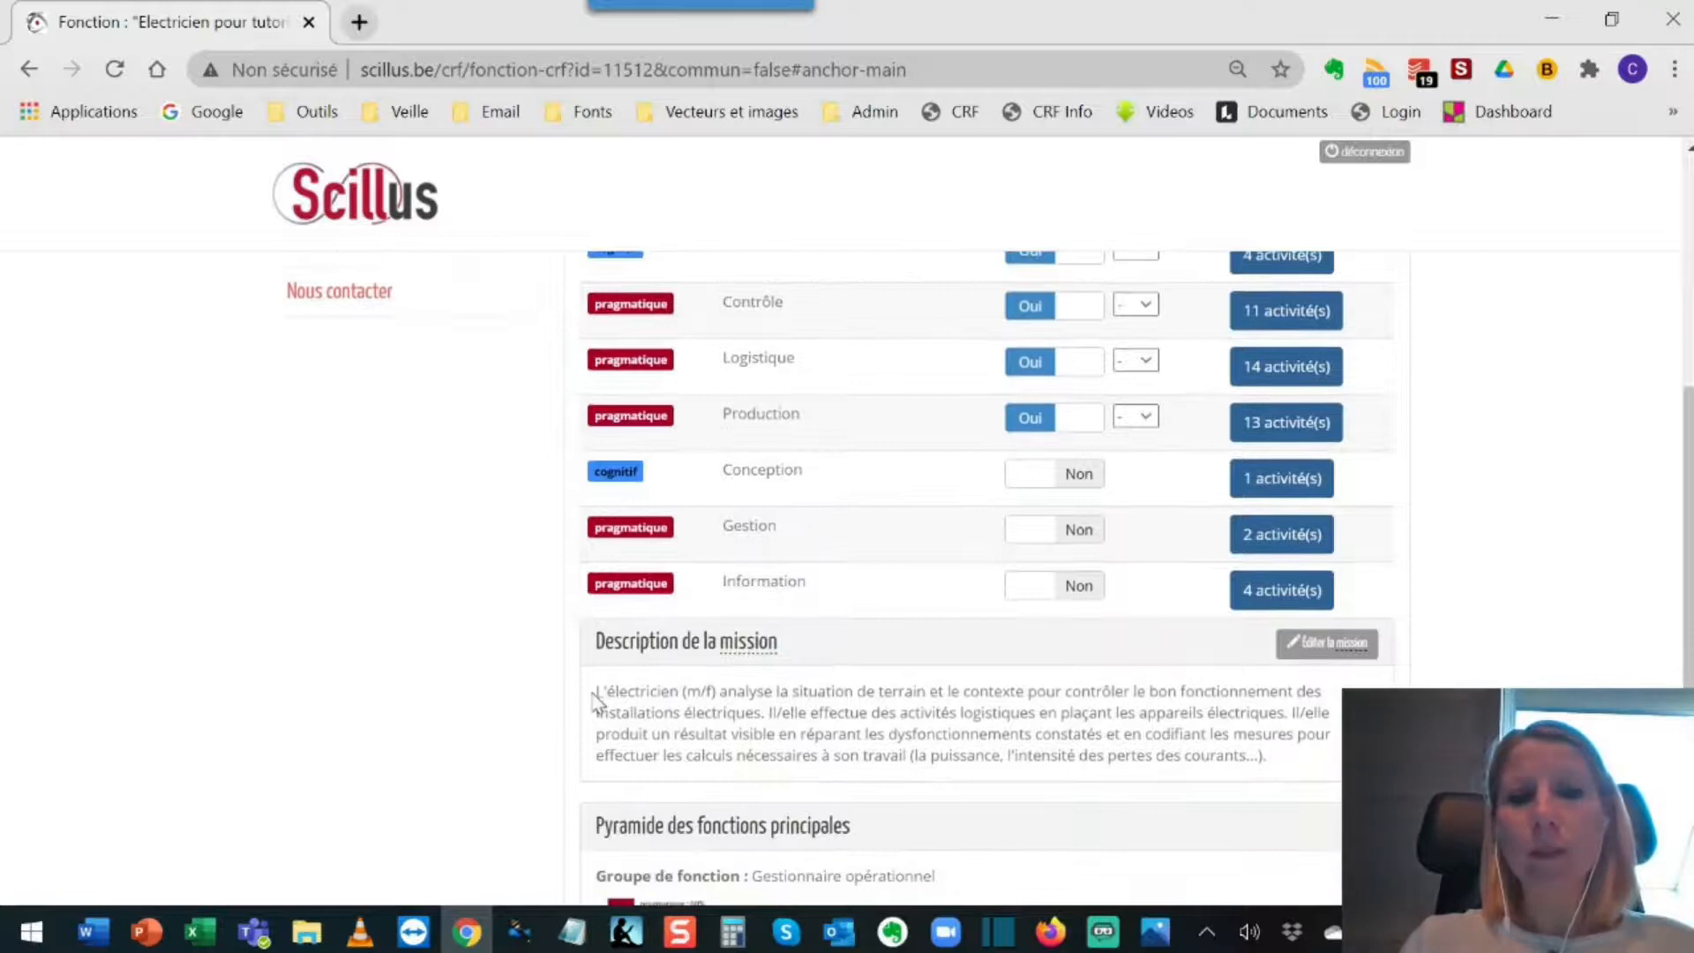
drag(597, 692, 1305, 768)
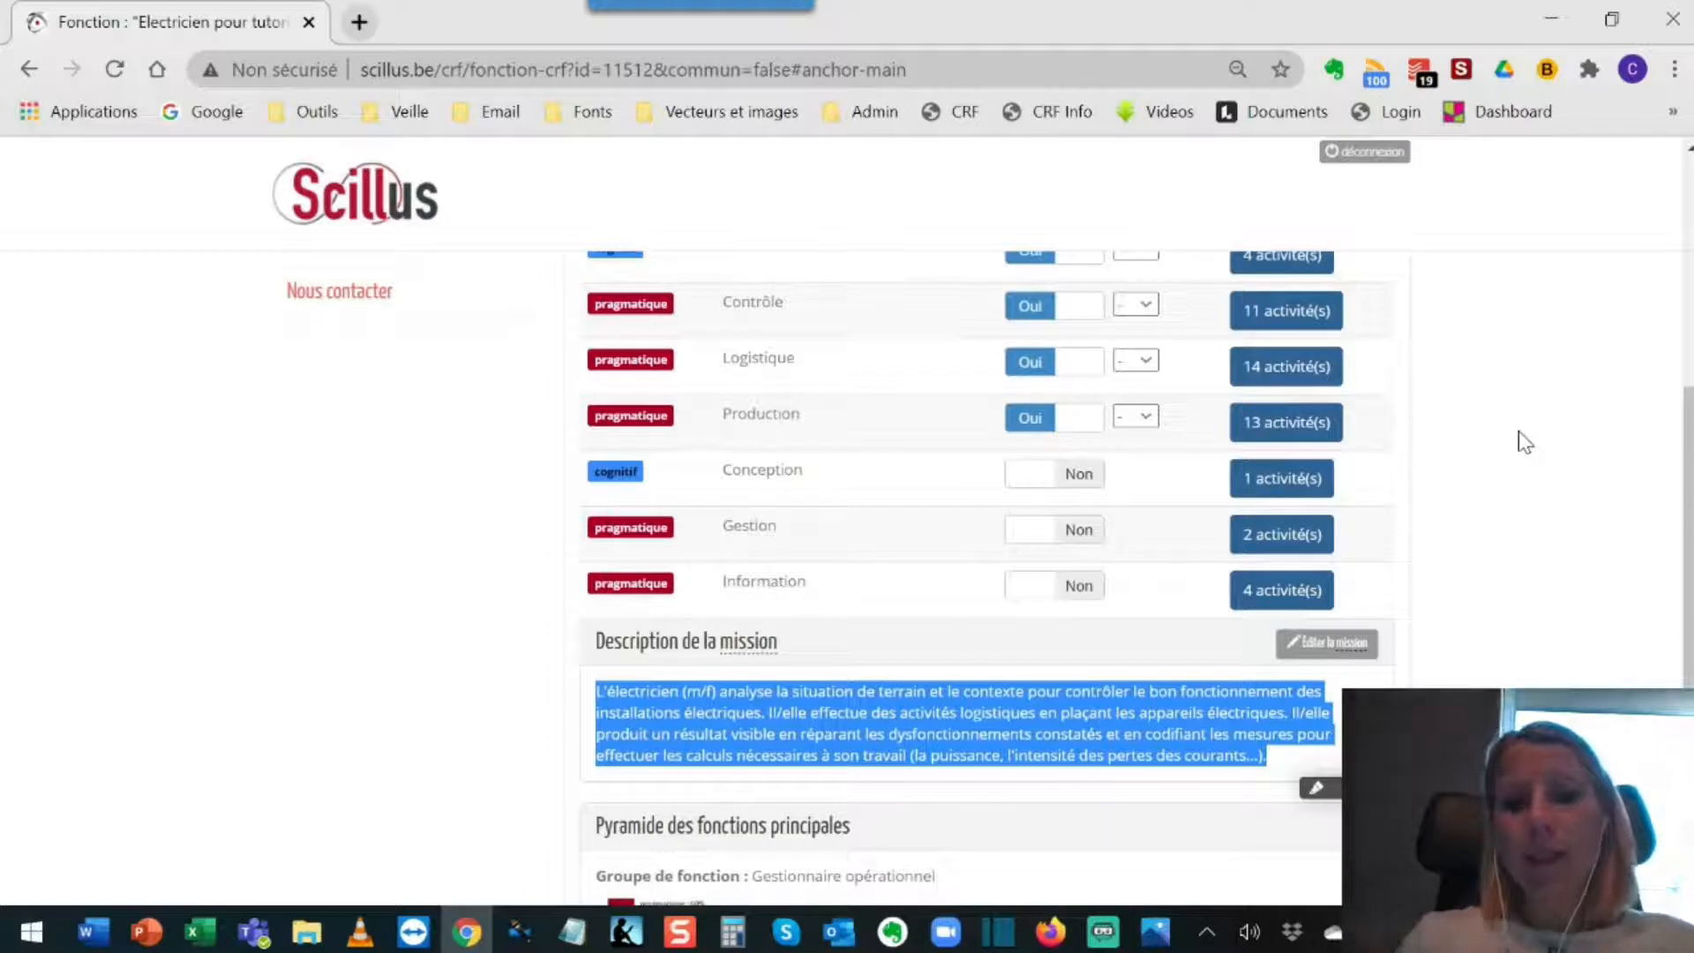
scroll(1518, 430, up, 3)
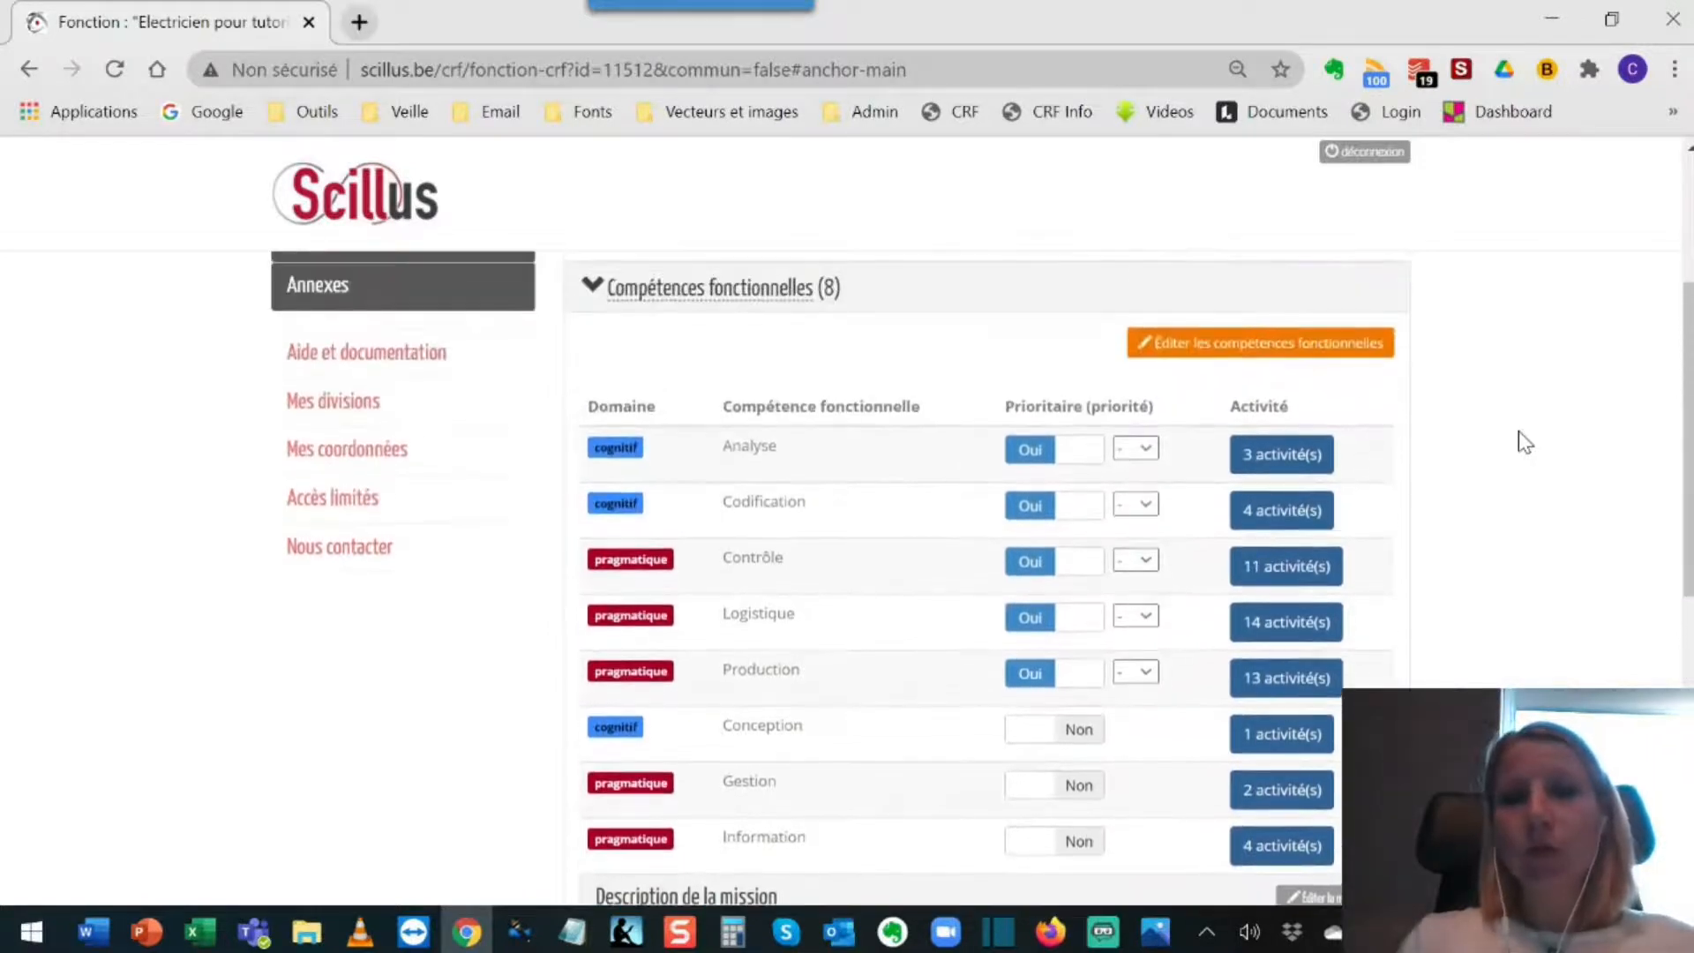
Step: Open the functional competencies for editing and review the whole activity list down to its element count
click(1304, 351)
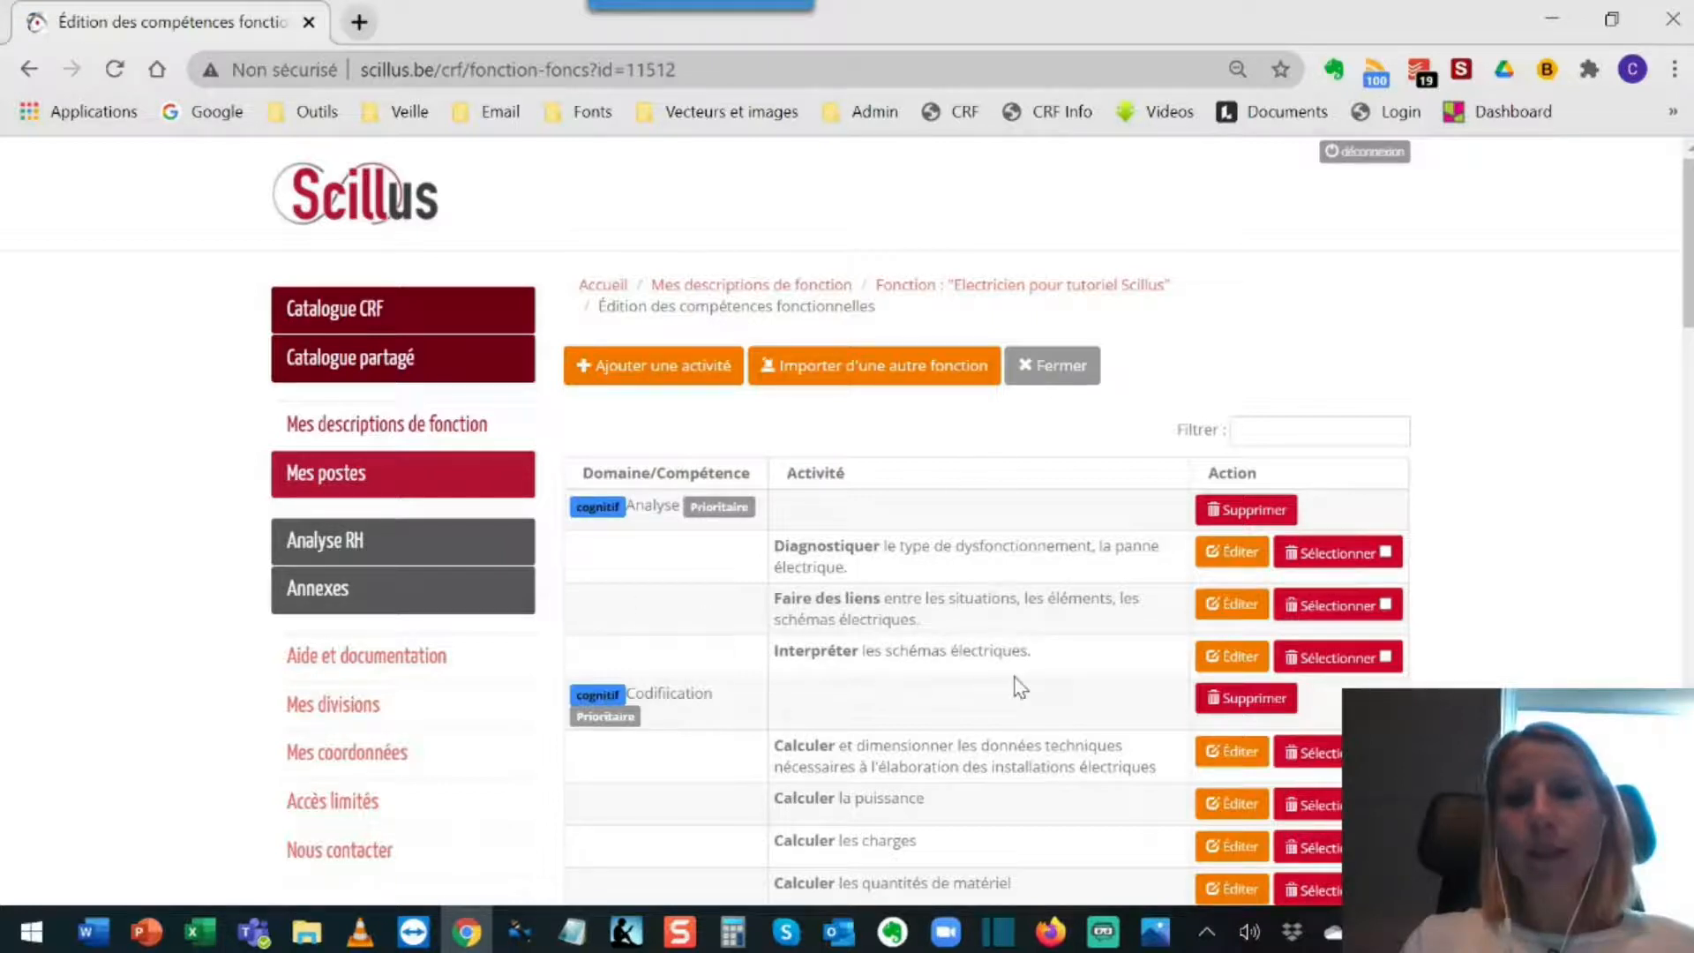
scroll(985, 574, down, 7)
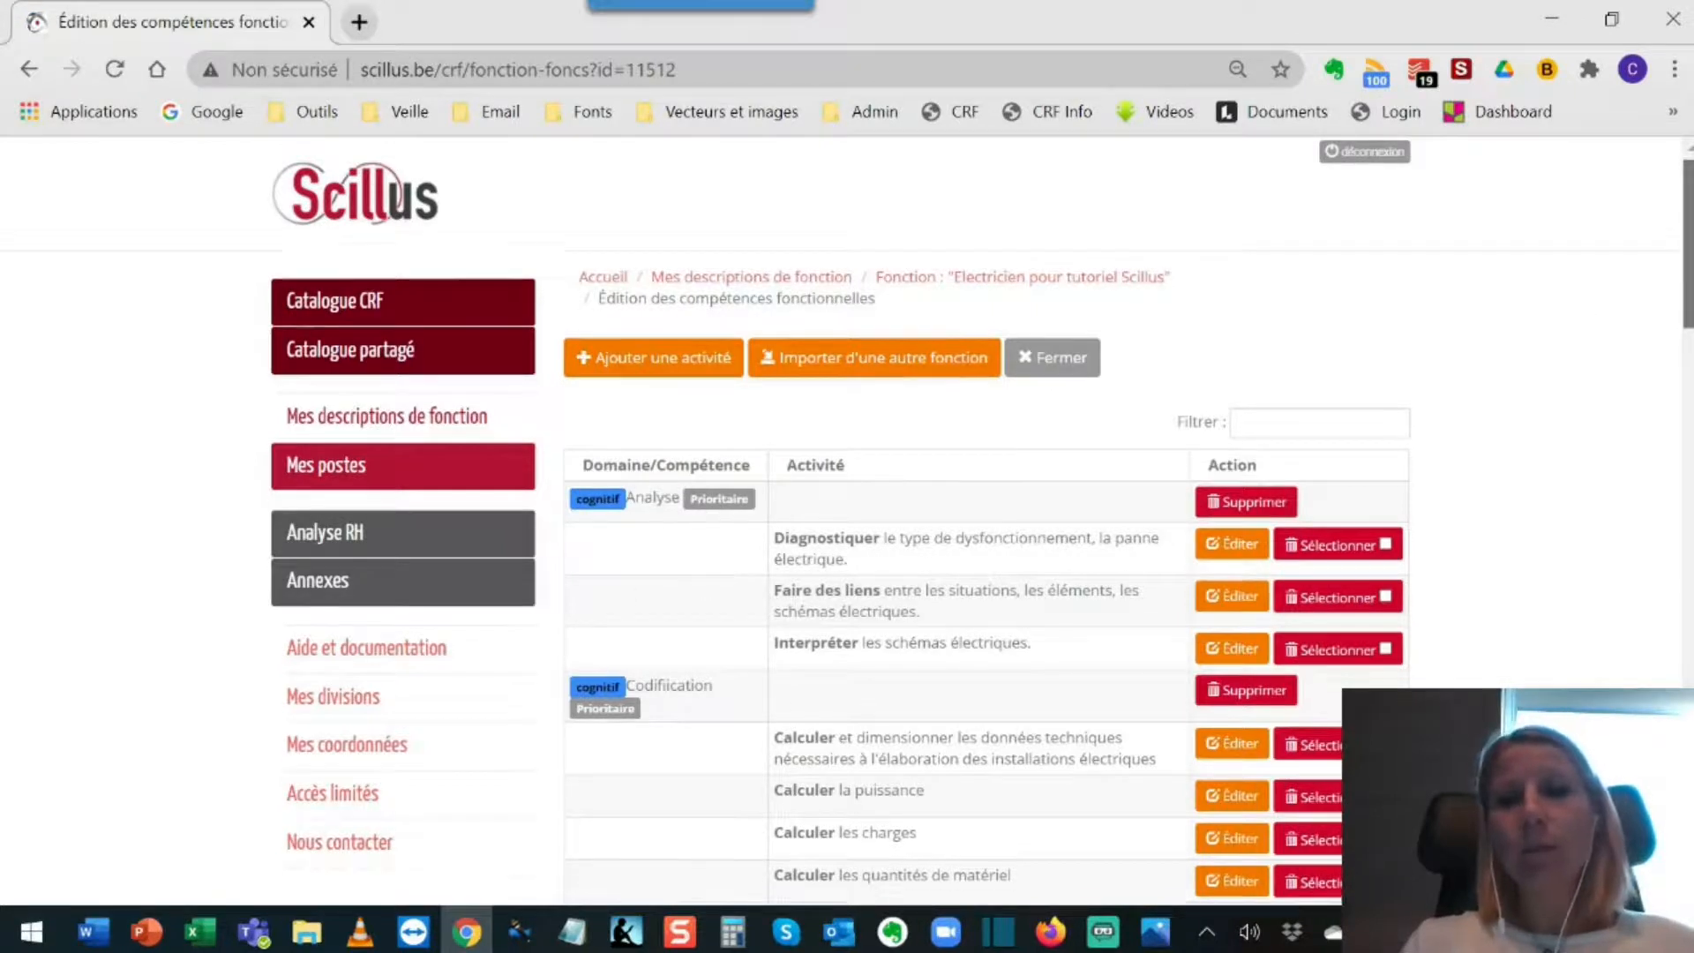
scroll(986, 574, down, 7)
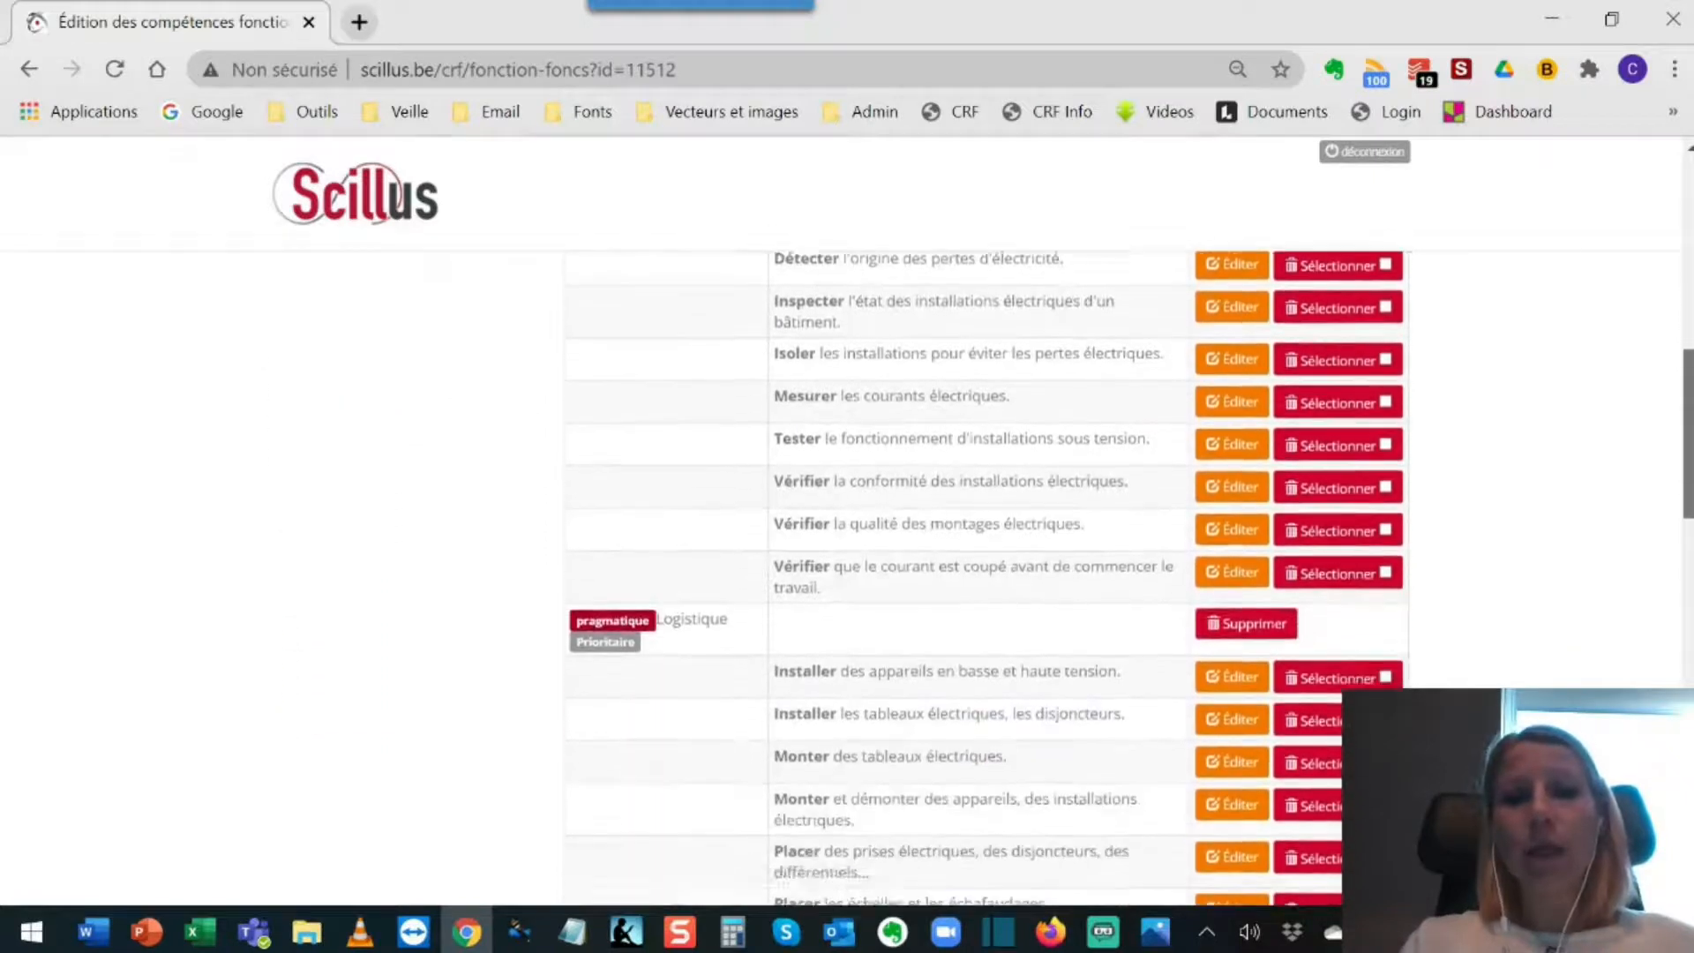
scroll(985, 574, down, 15)
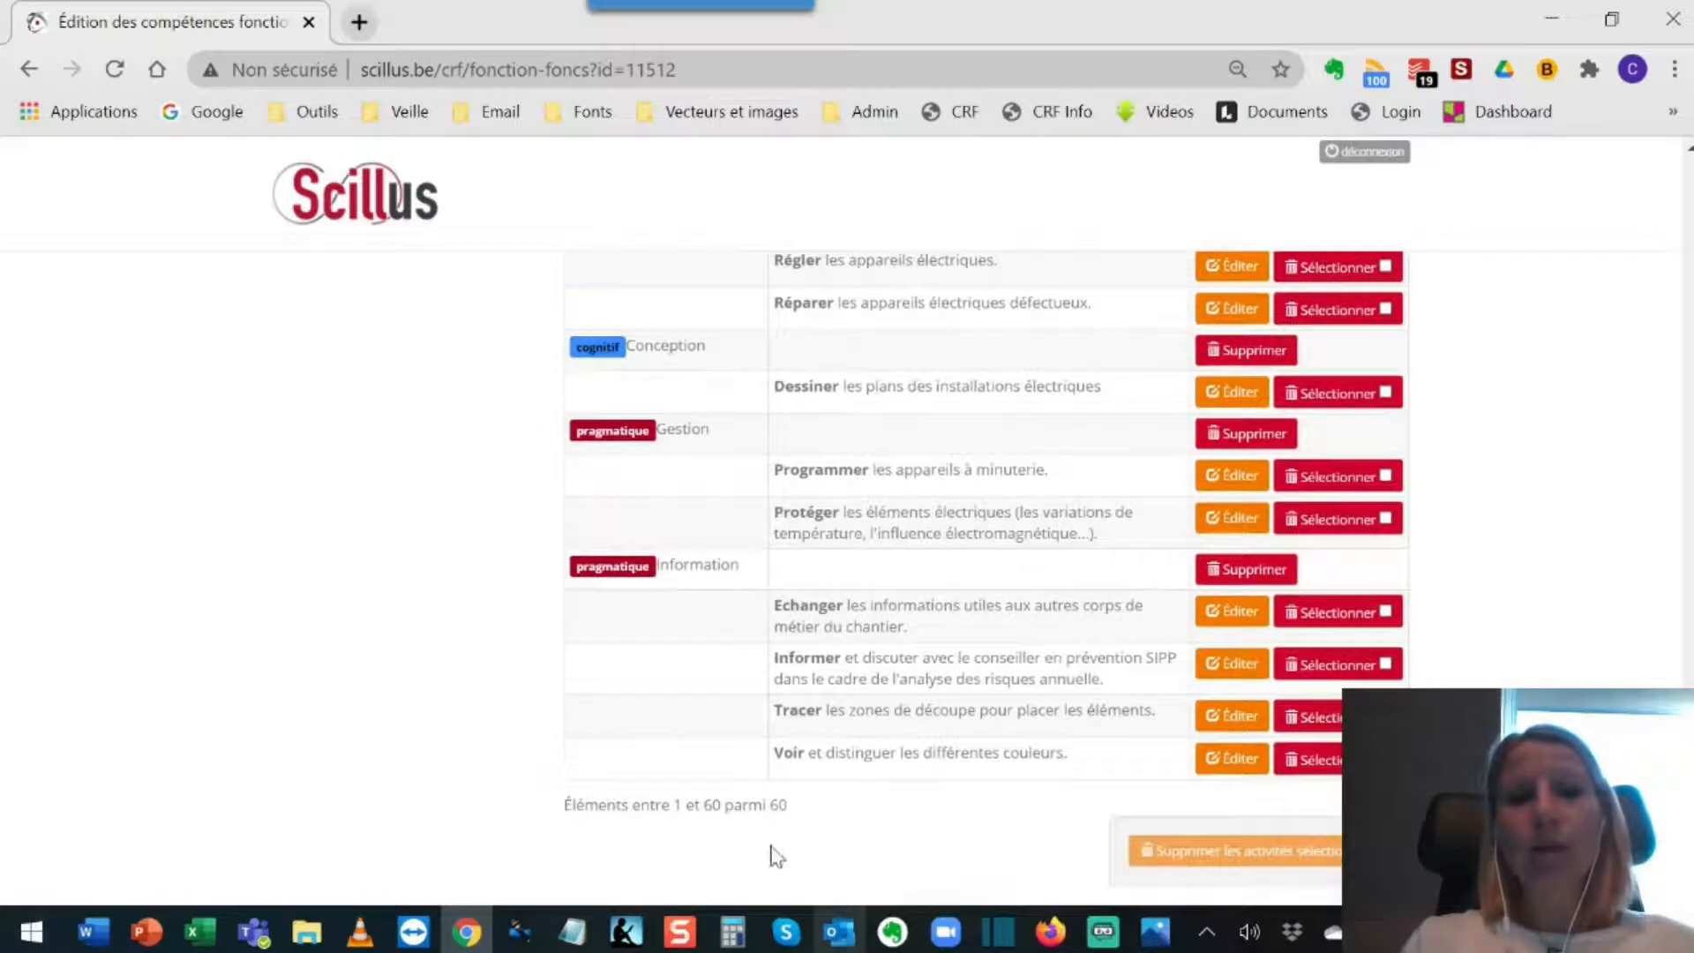
double_click(713, 805)
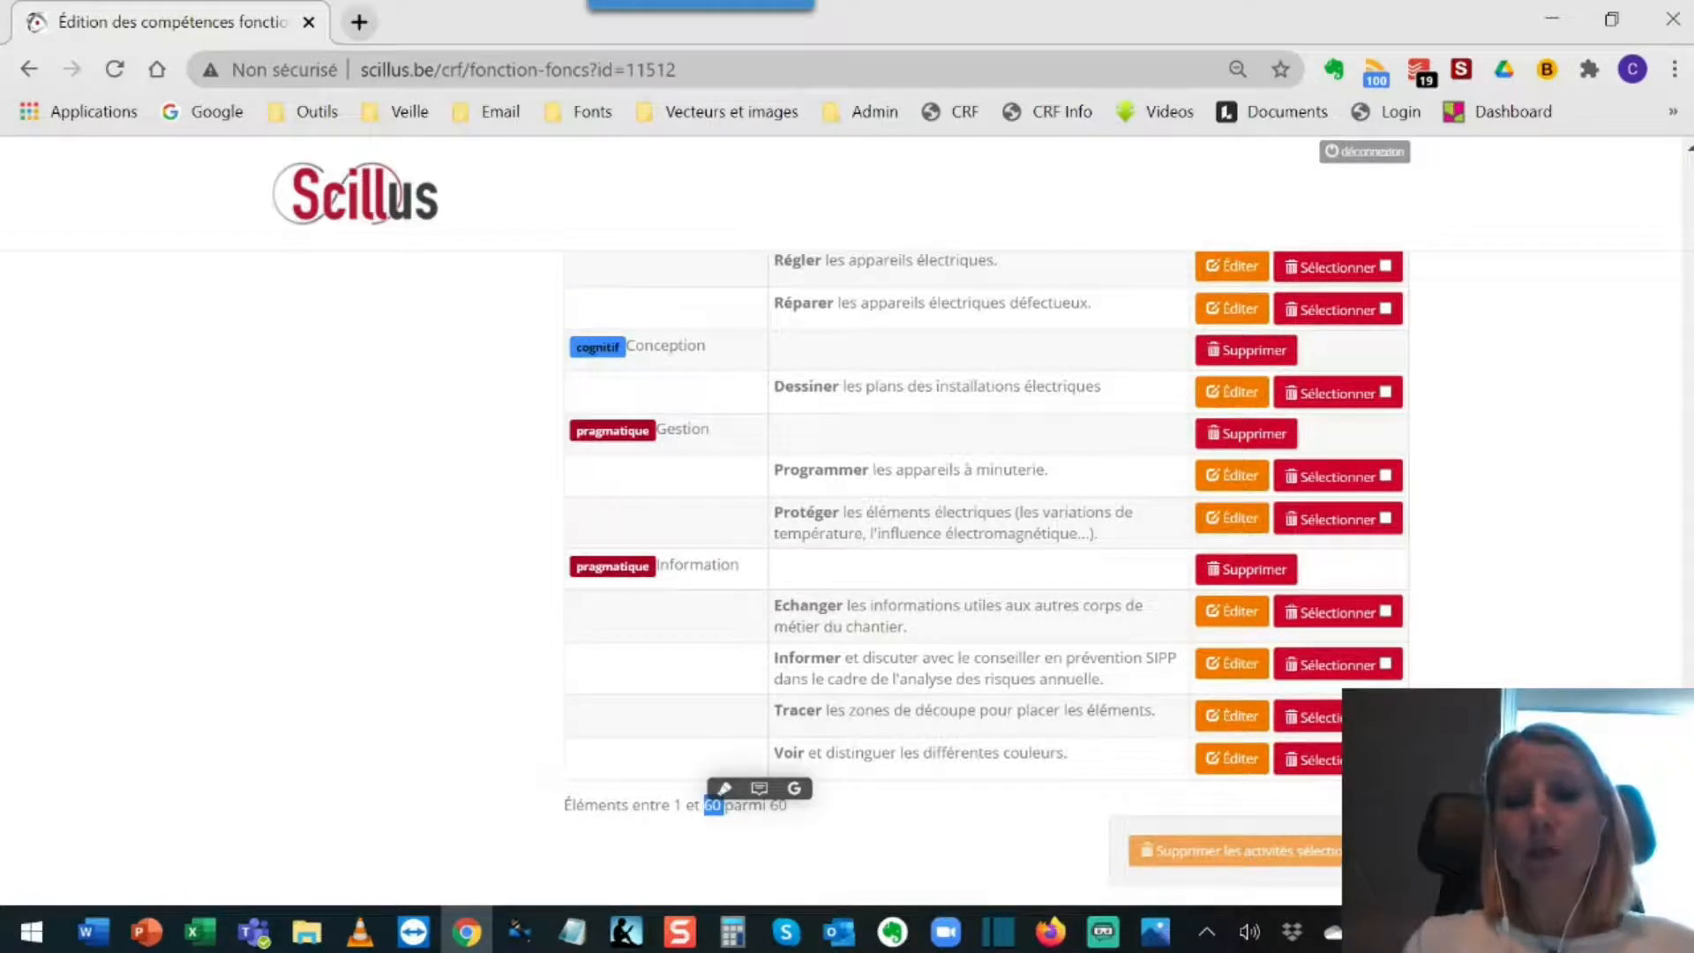
scroll(985, 573, up, 15)
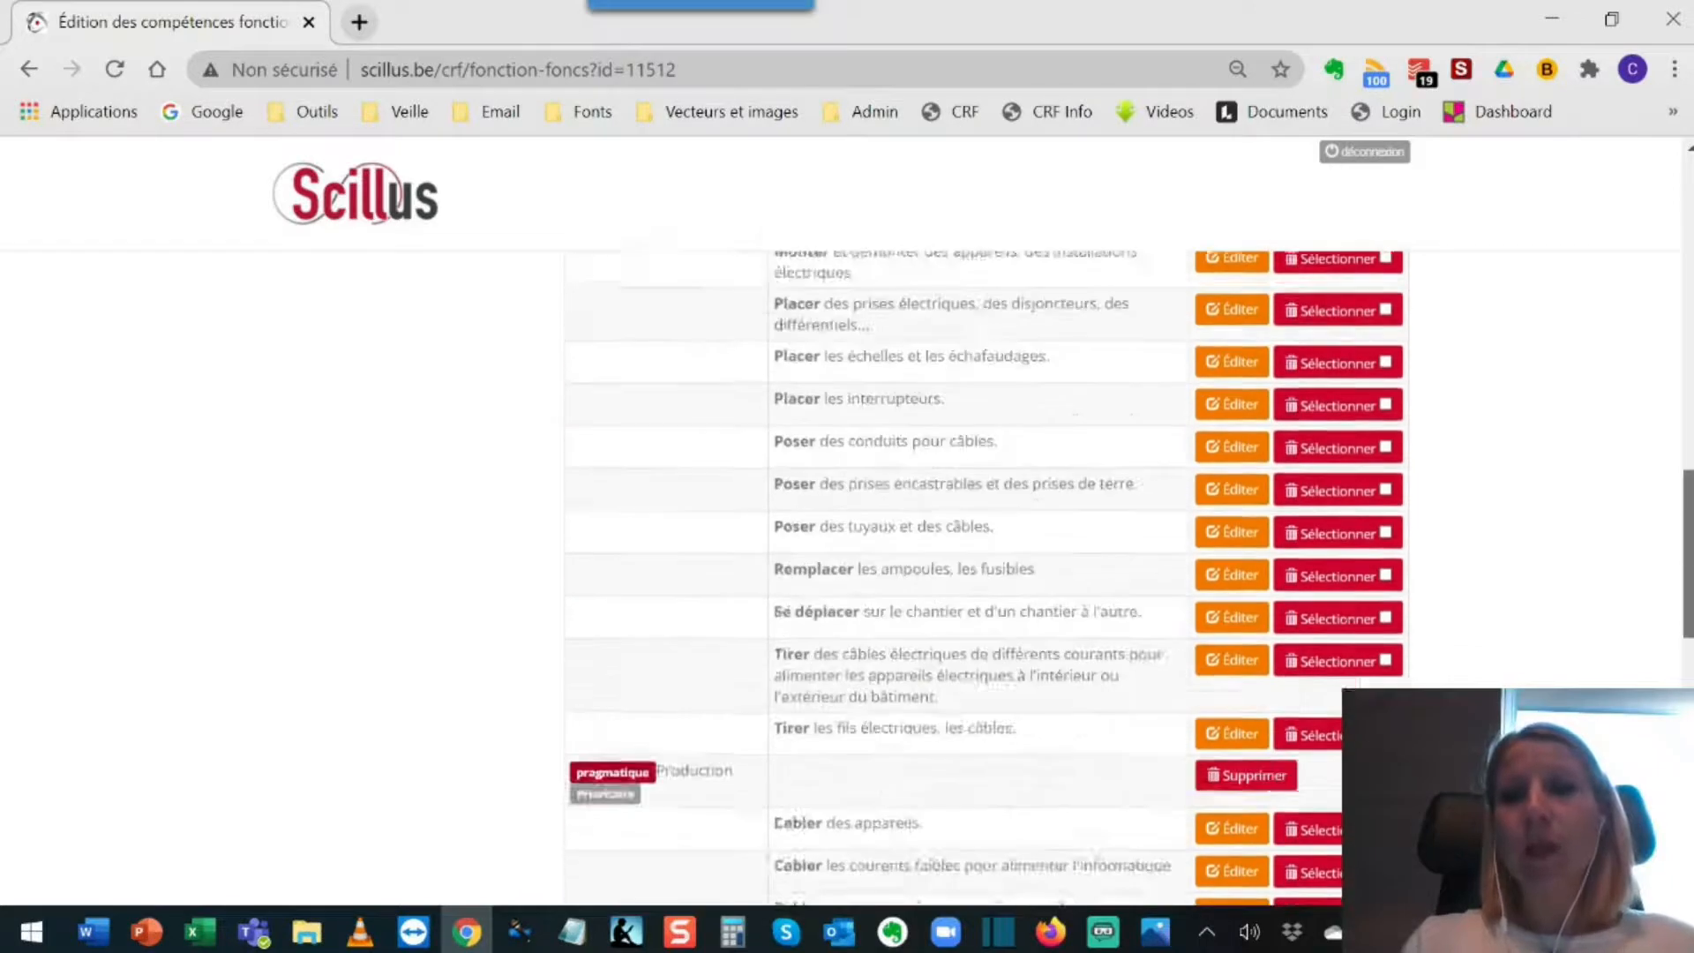
scroll(1139, 543, up, 3)
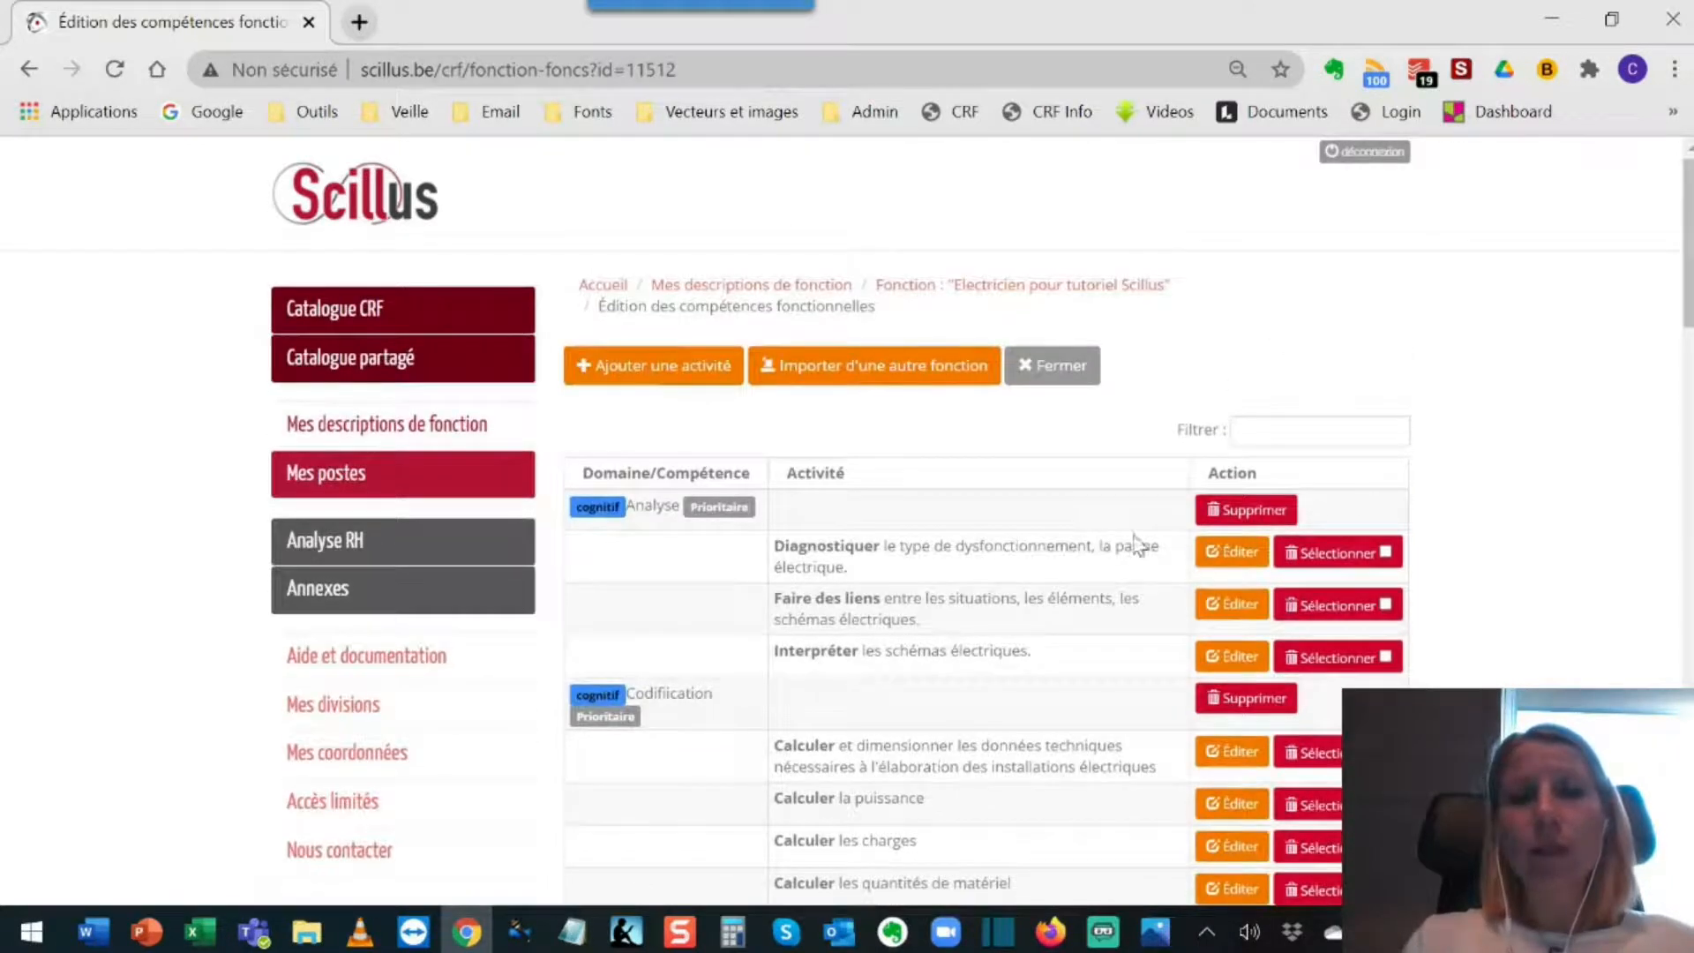
Step: Import the activities of the Catalogue CRF function "Tuteur", searching for it with "tu" among the available functions
click(906, 379)
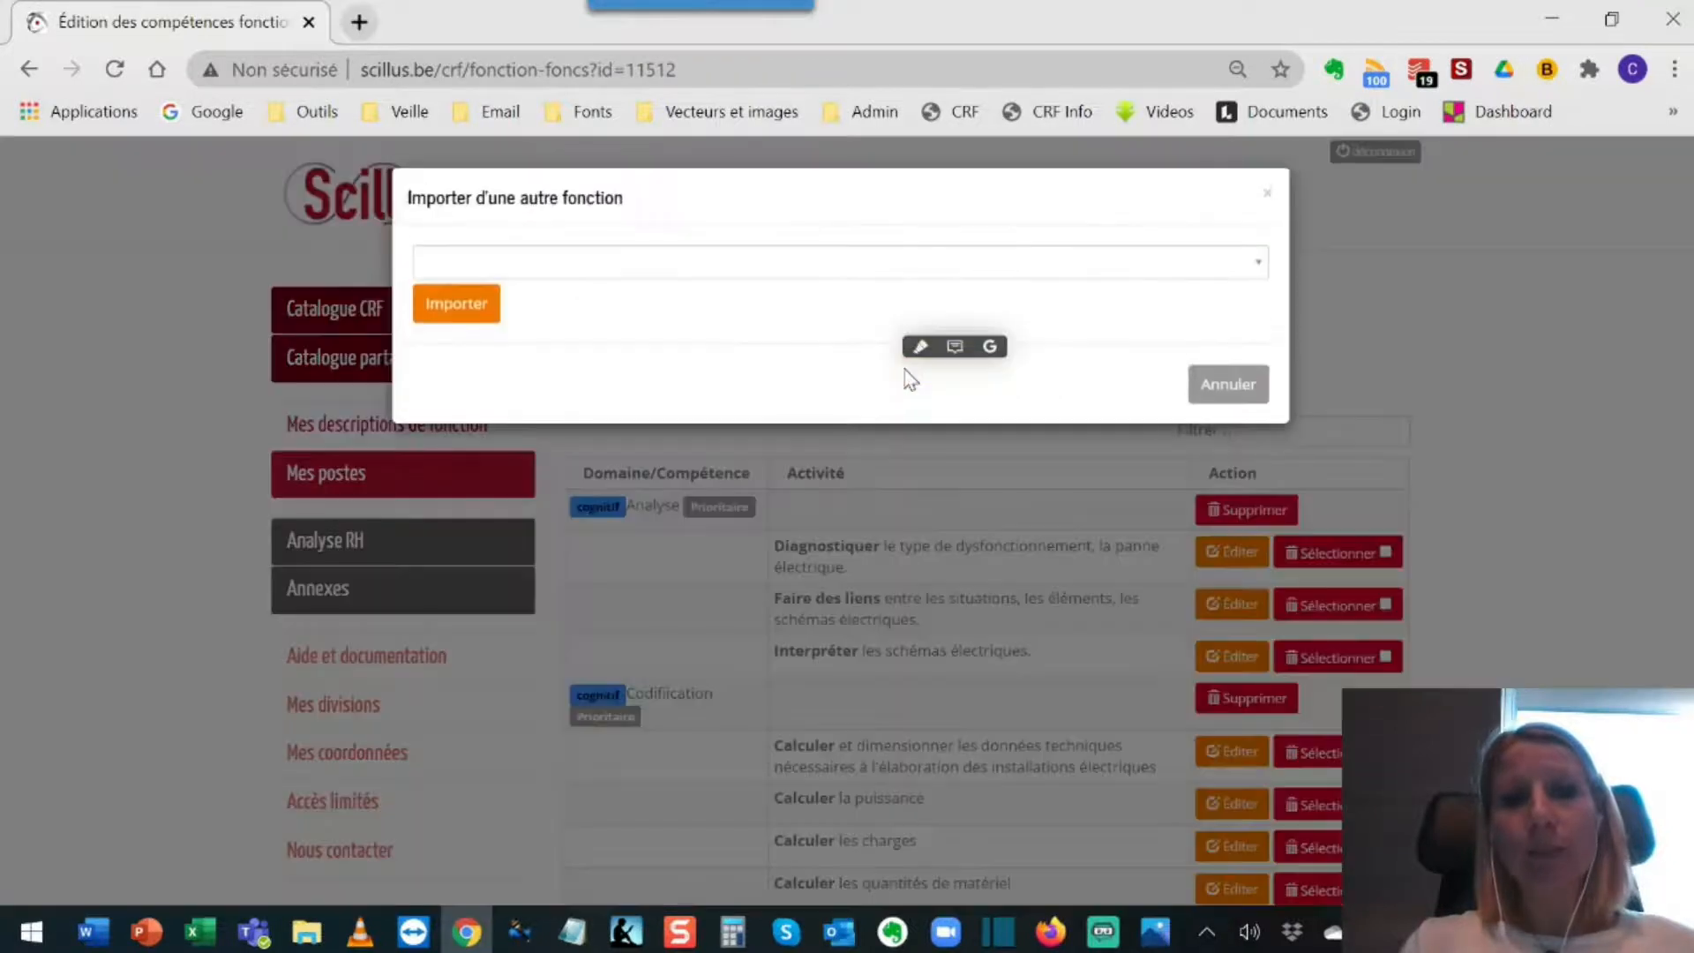
click(584, 263)
click(584, 263)
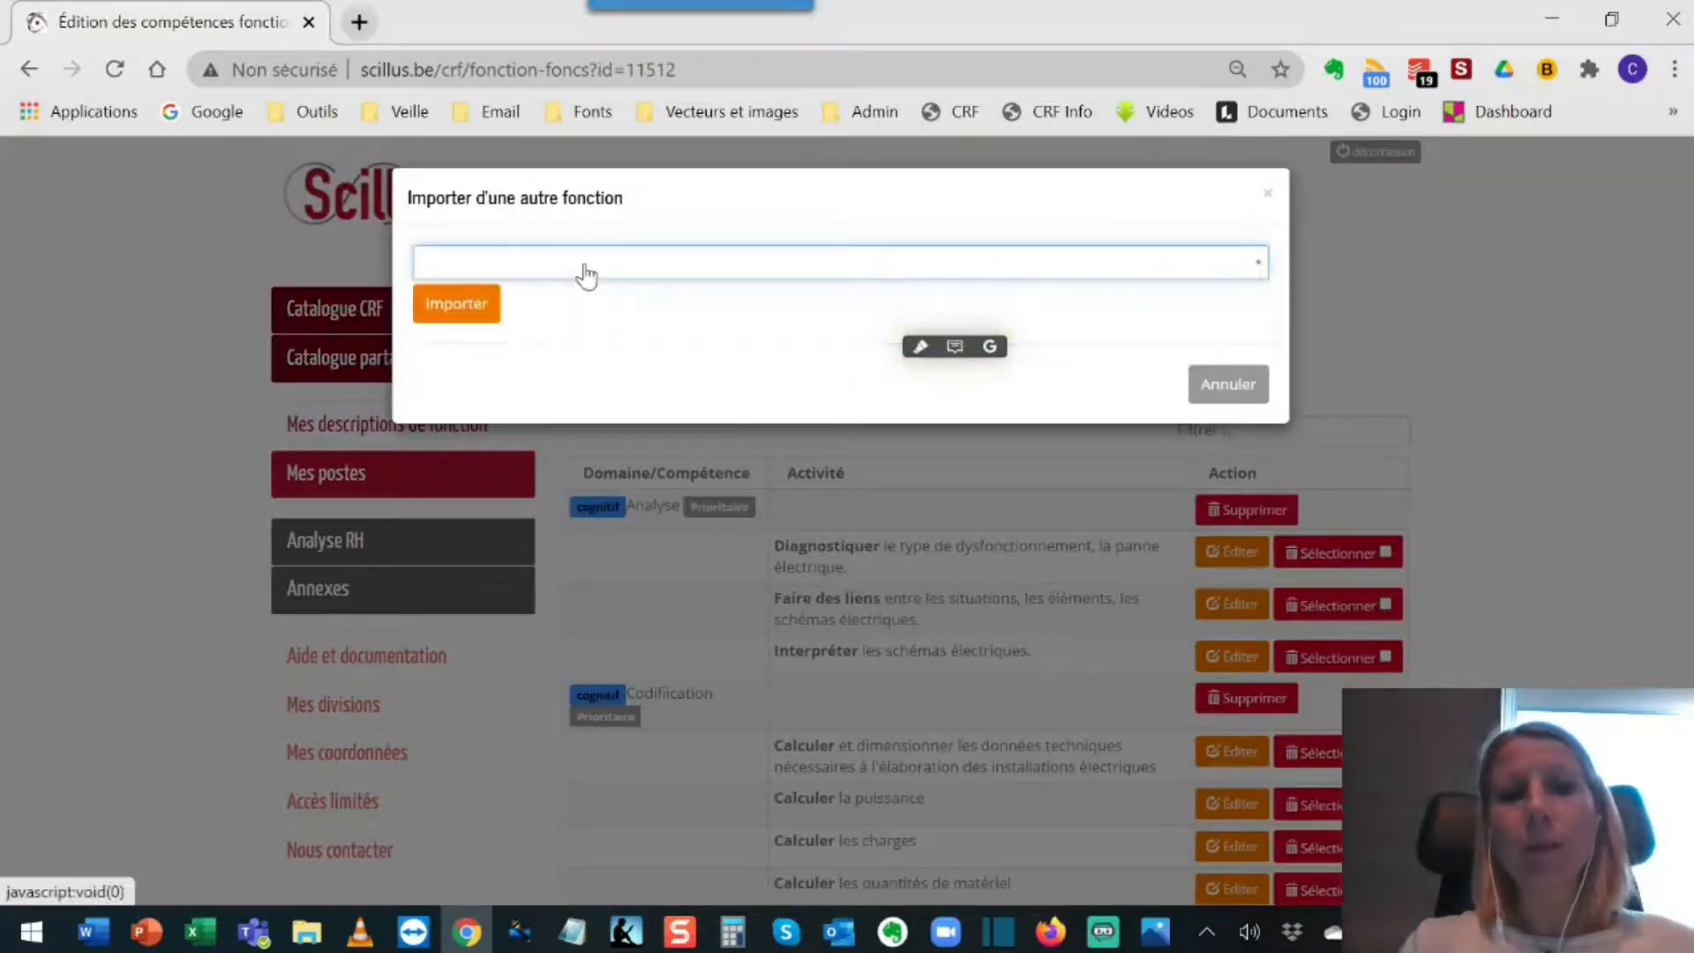
click(584, 265)
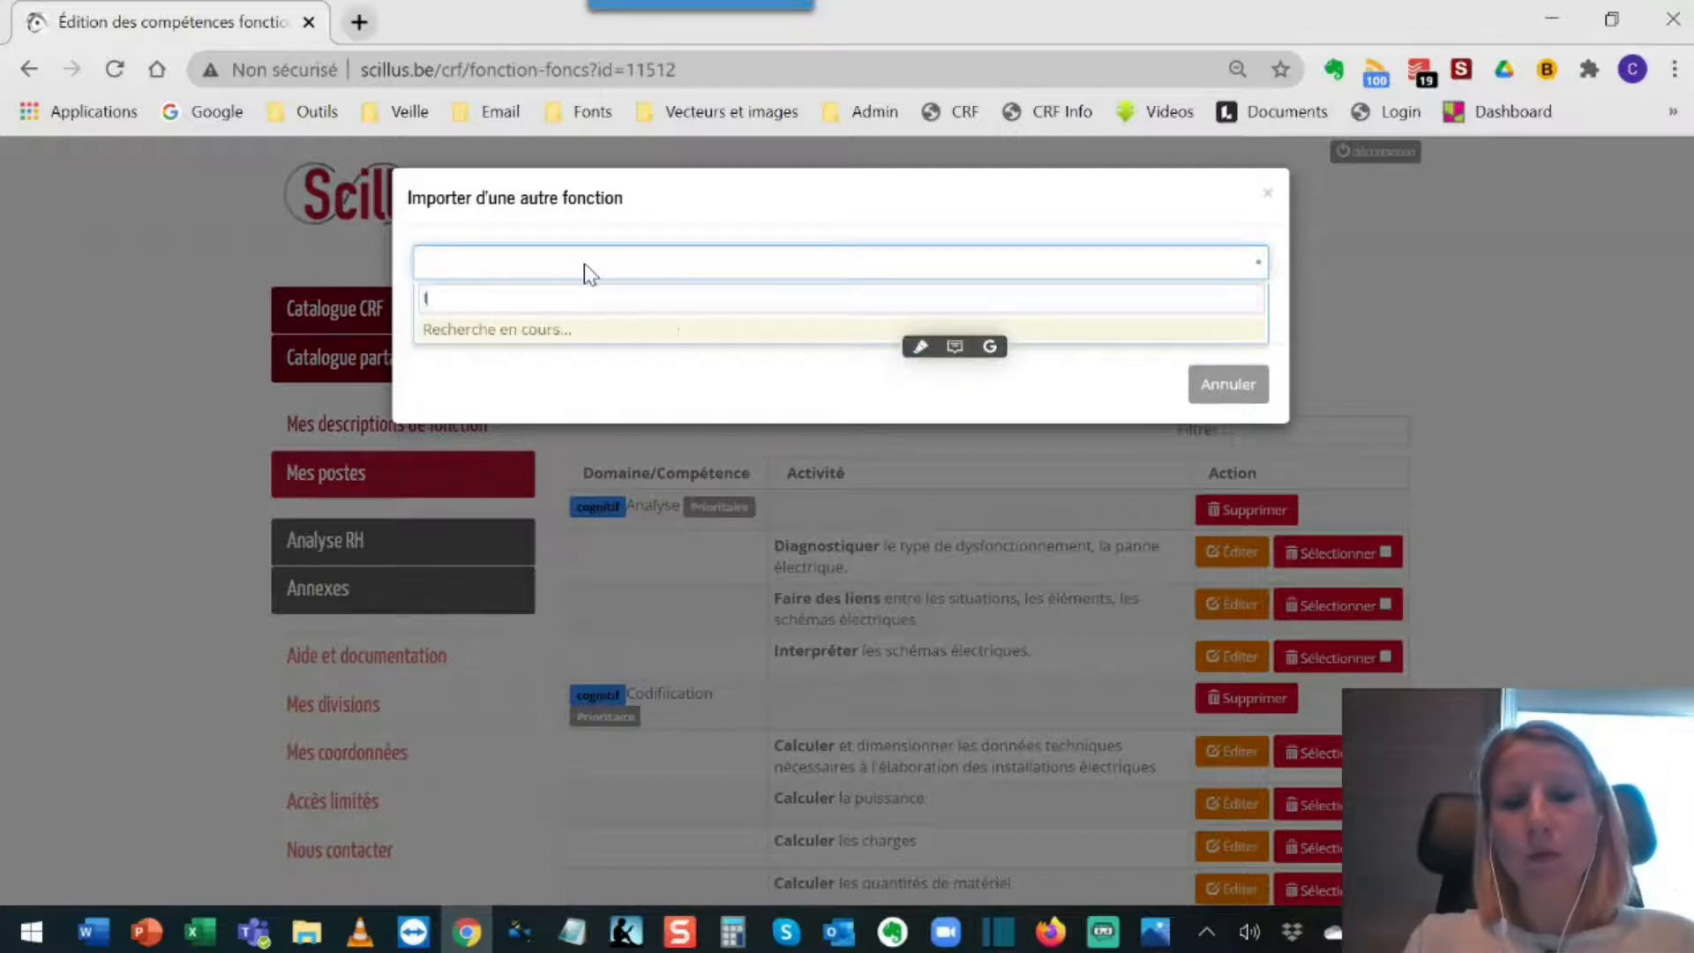
text(lu)
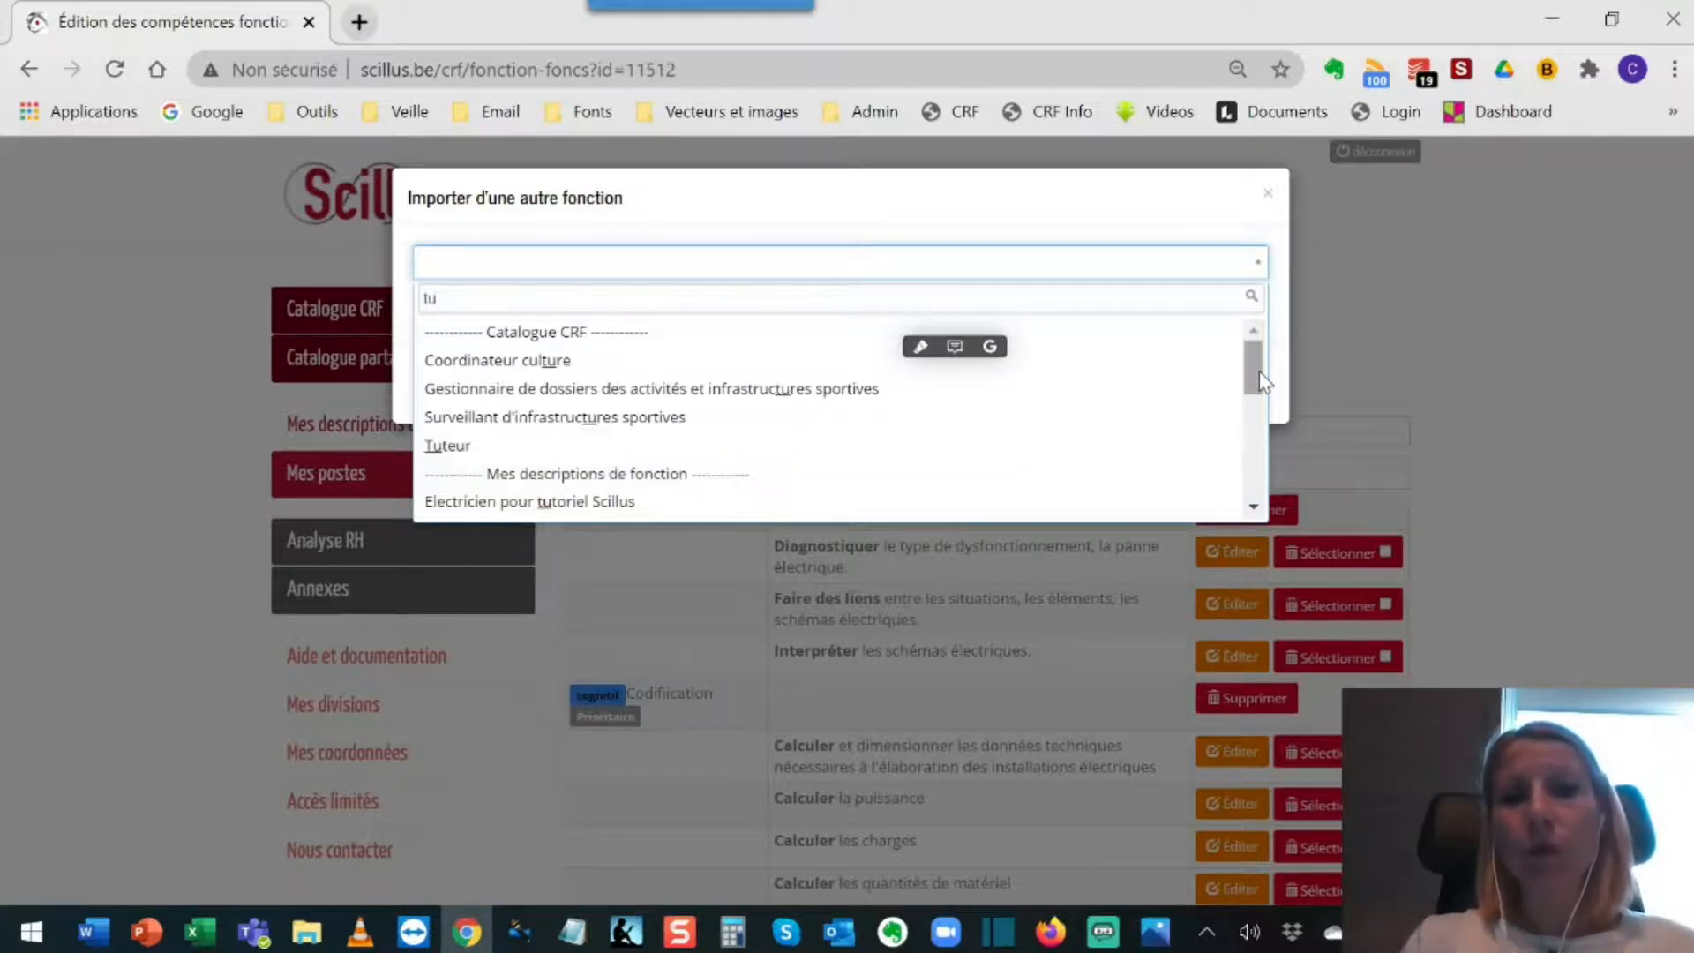
drag(1263, 381, 1262, 436)
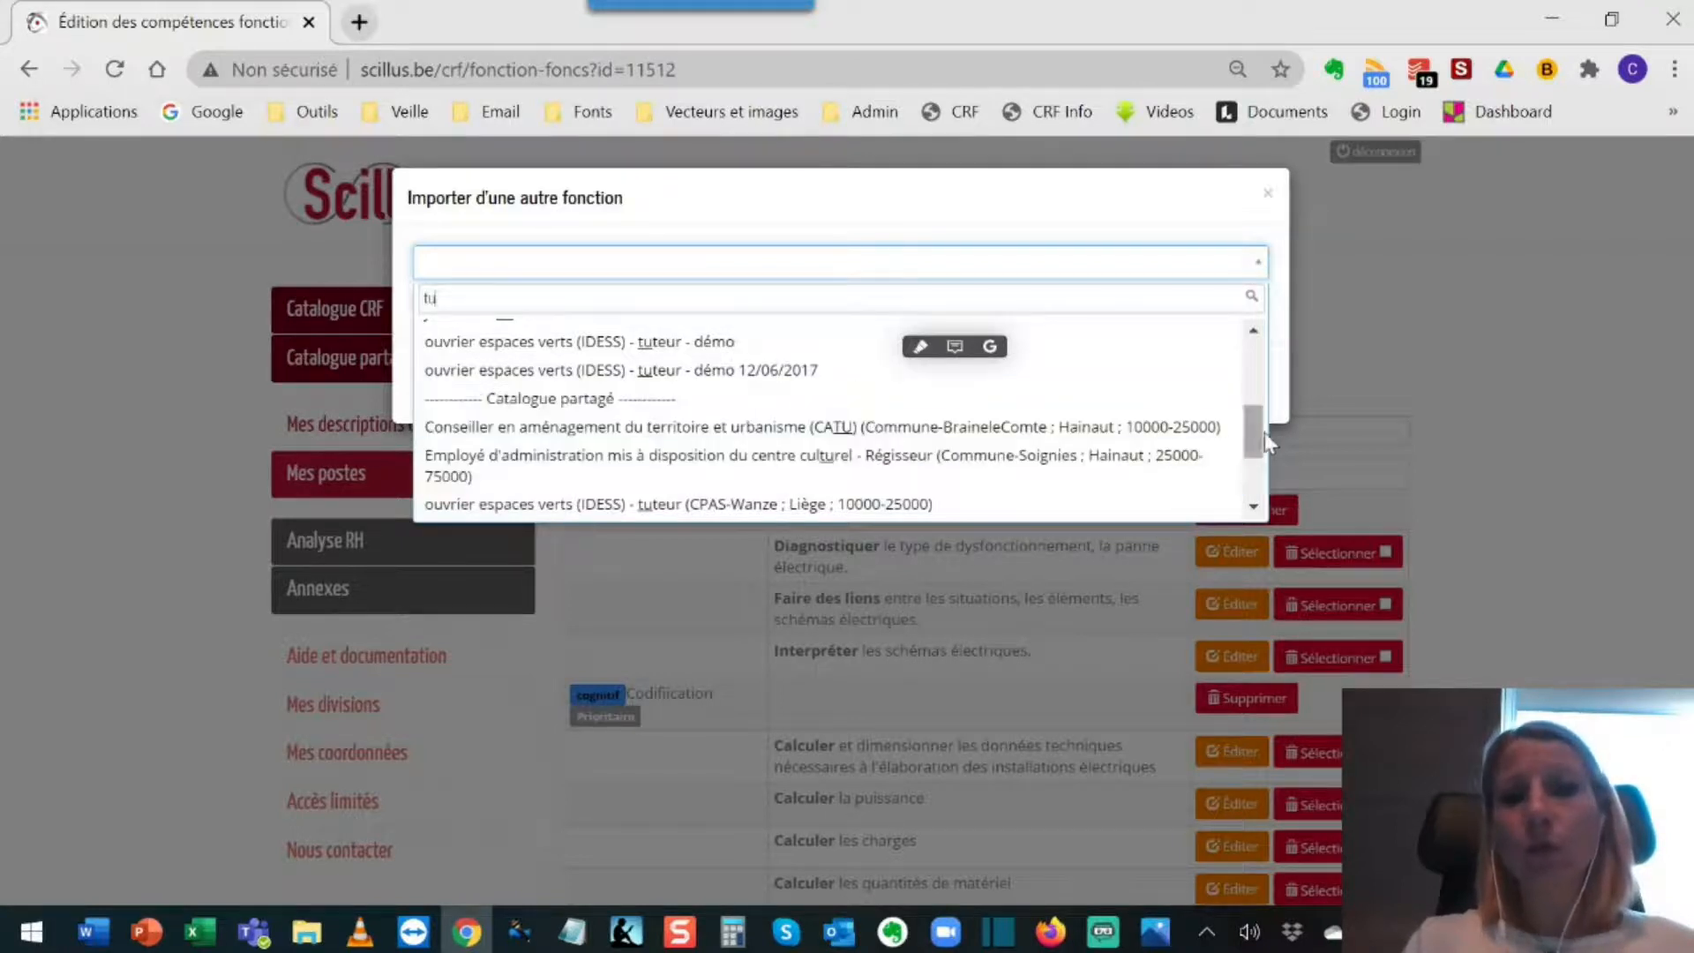
drag(1258, 452, 1256, 389)
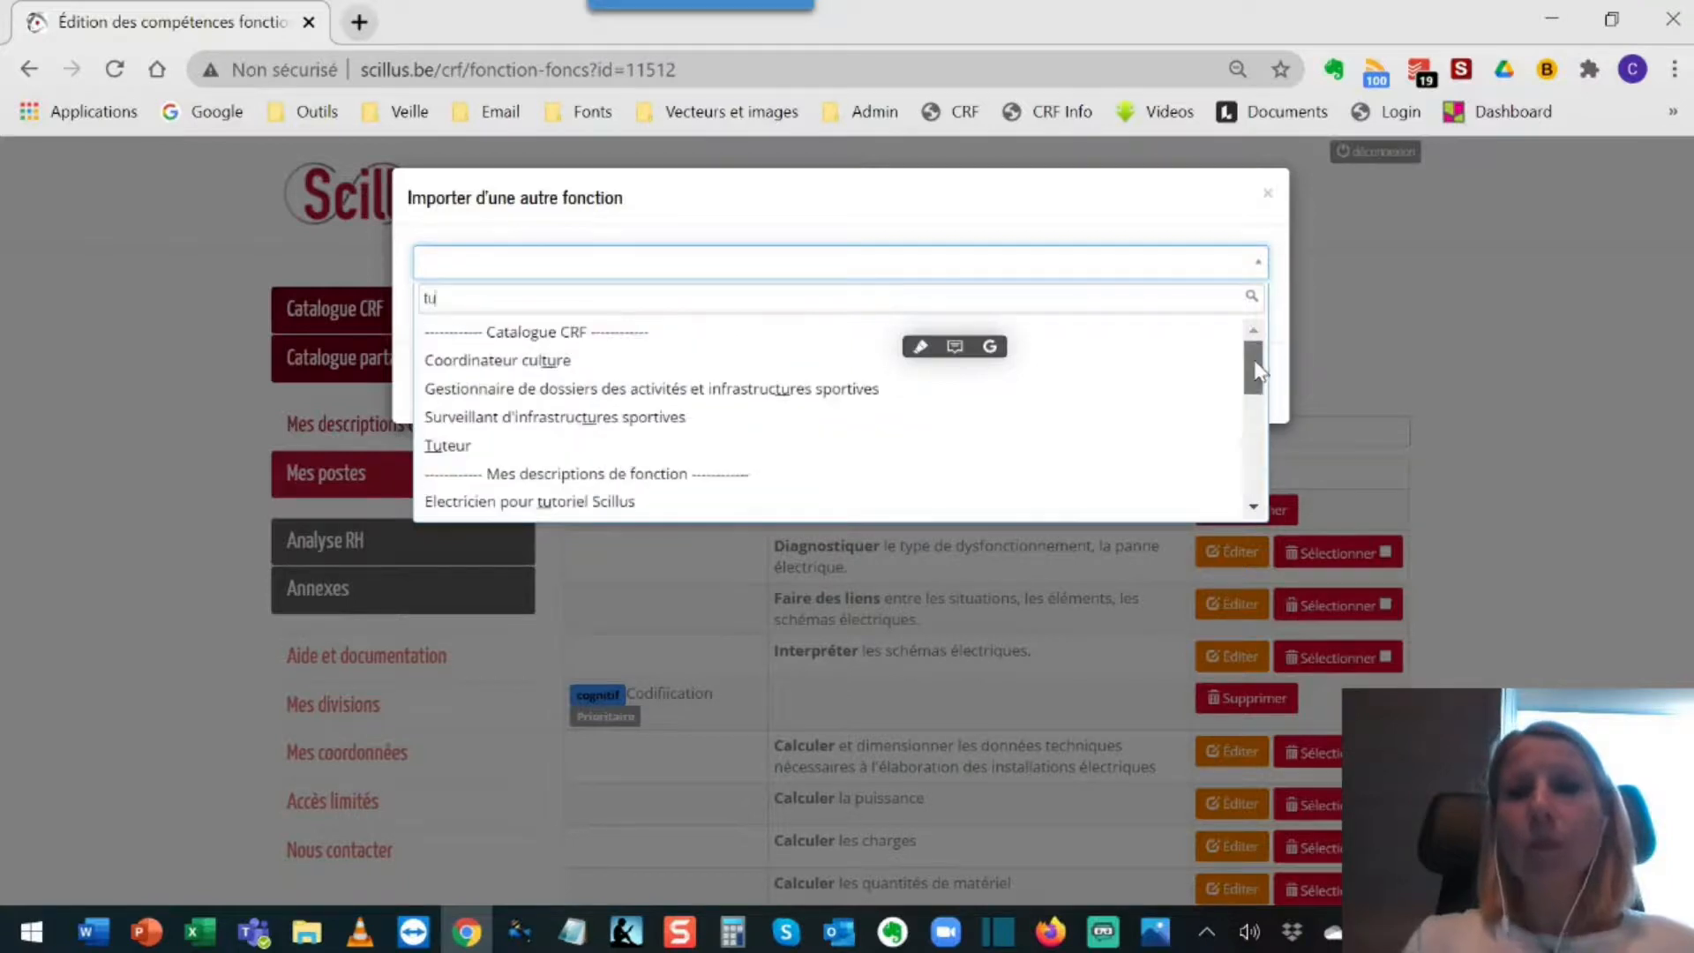
click(658, 448)
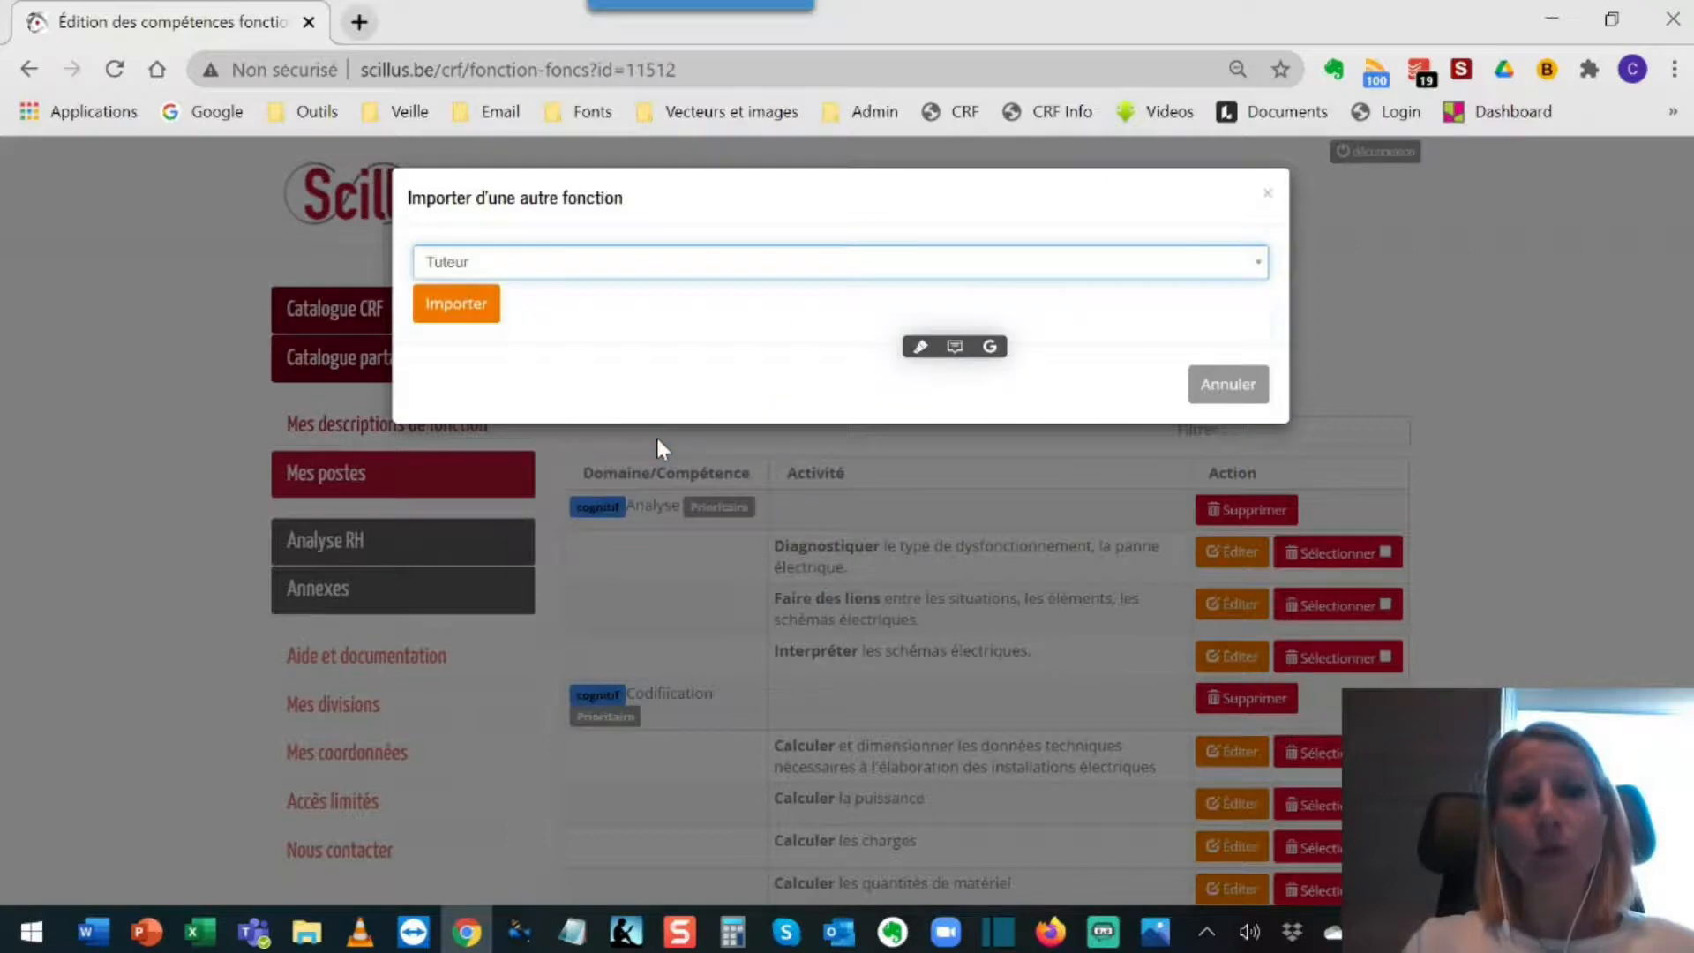
click(468, 315)
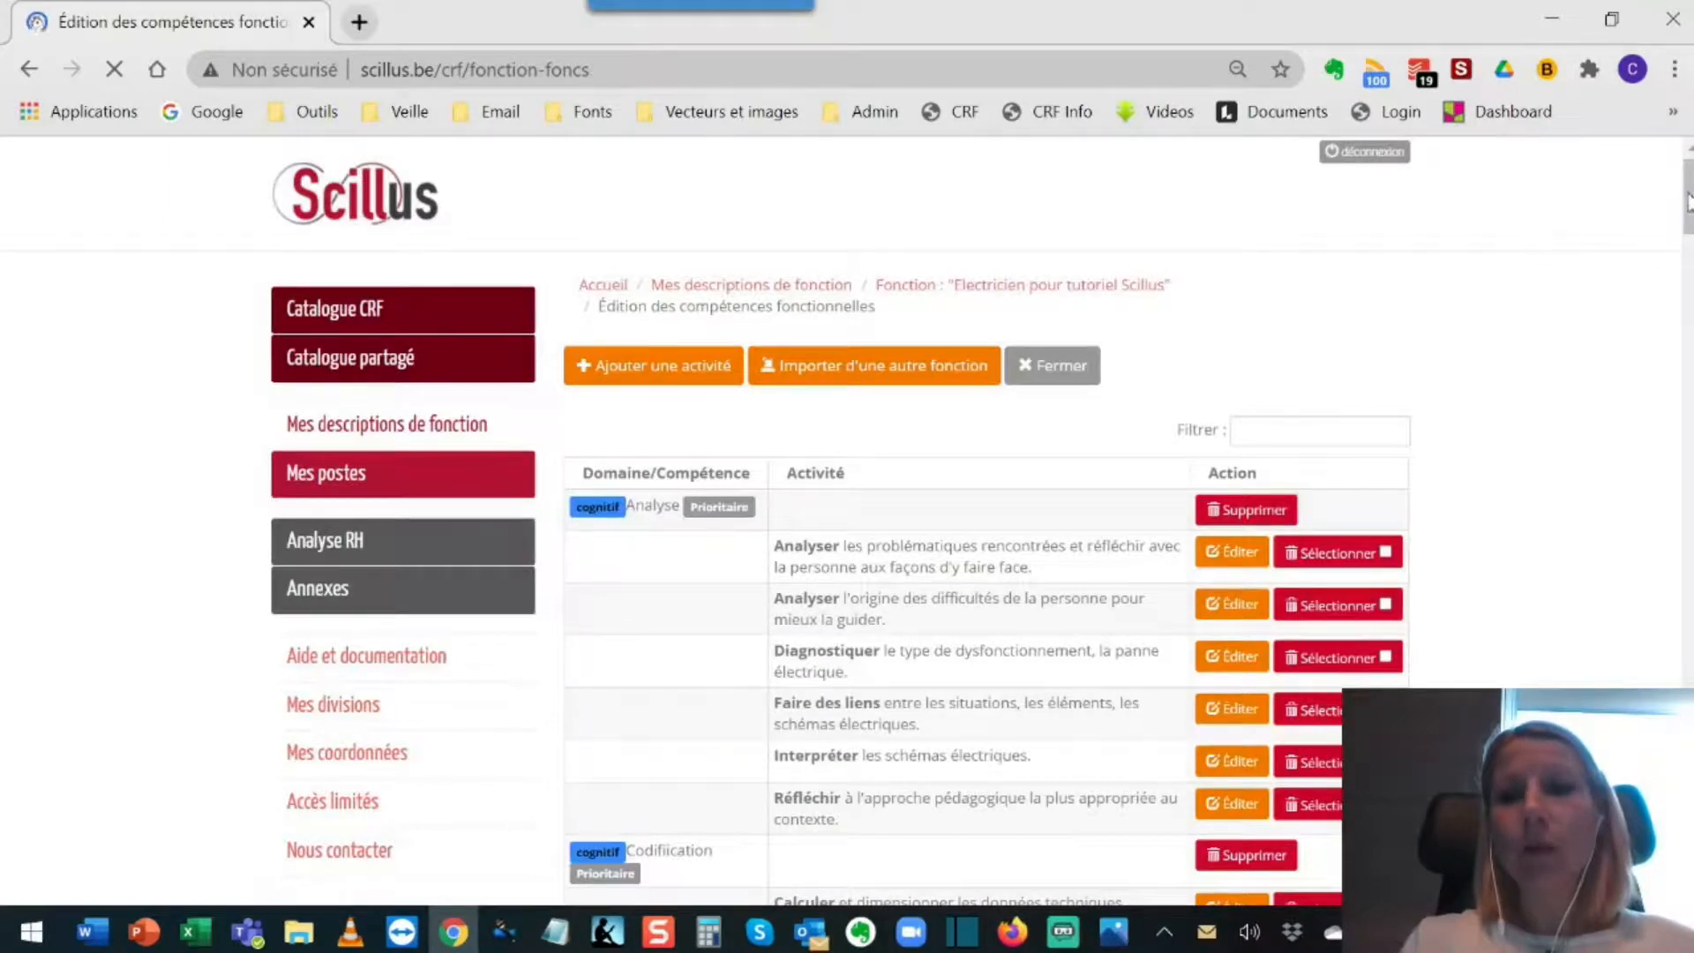
Step: Review the combined activity list down to its element count, and close the functional competencies editing page
scroll(986, 574, down, 3)
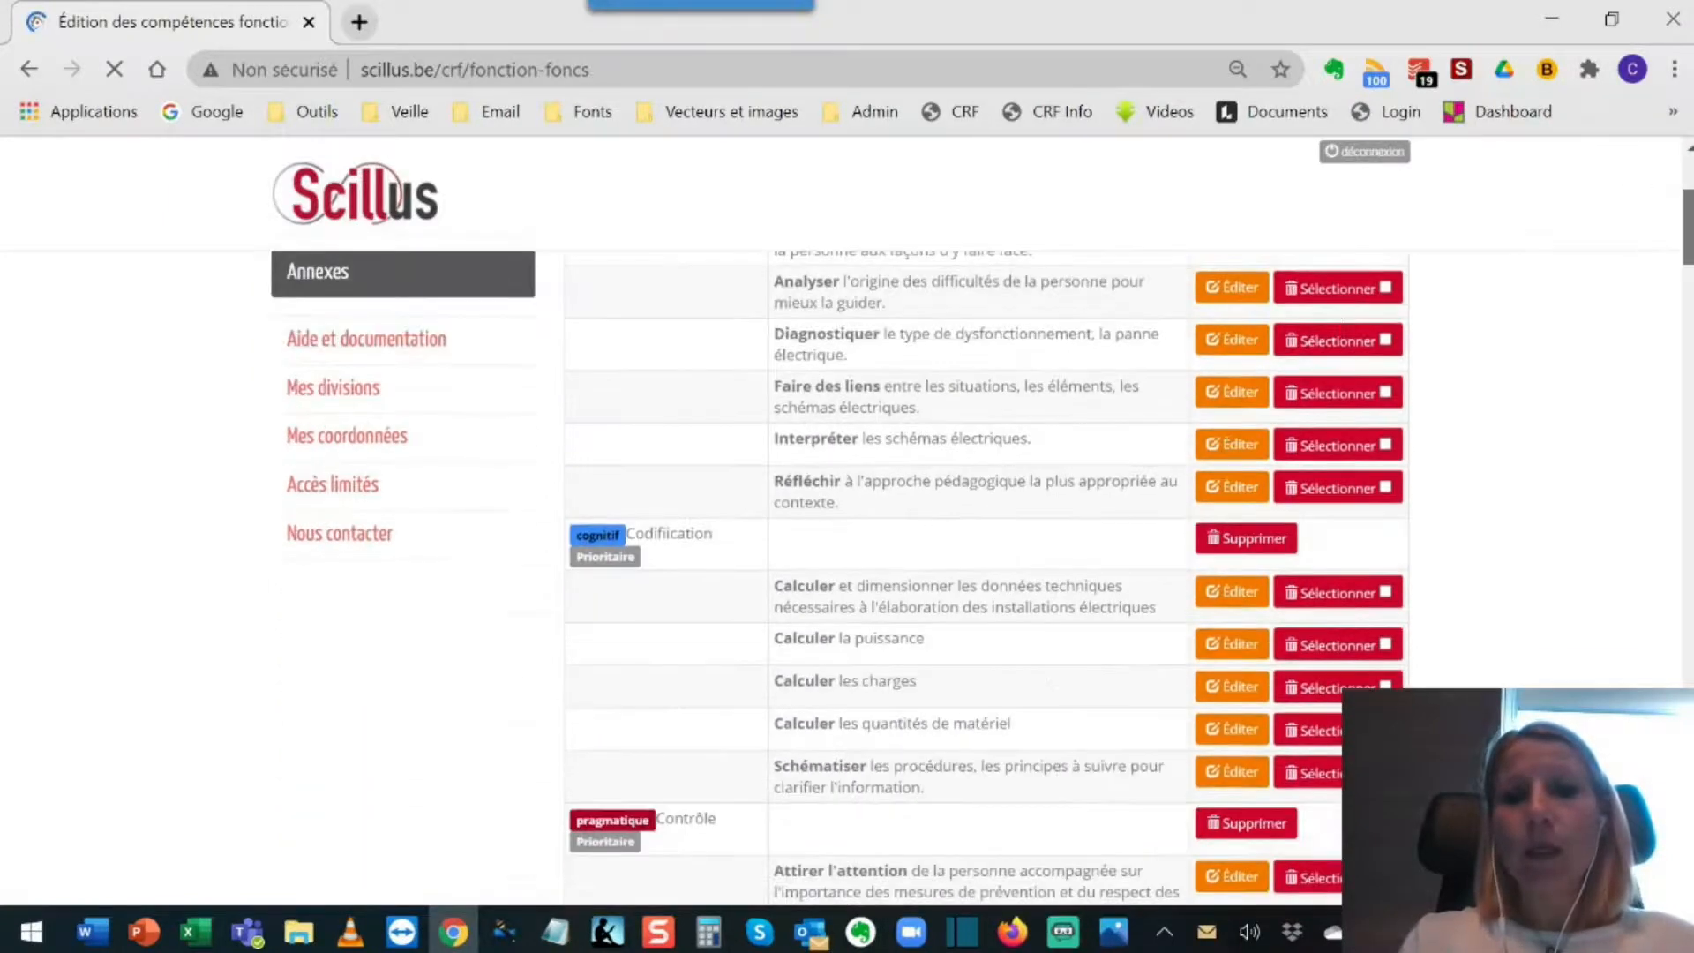
scroll(985, 574, down, 6)
scroll(986, 573, down, 20)
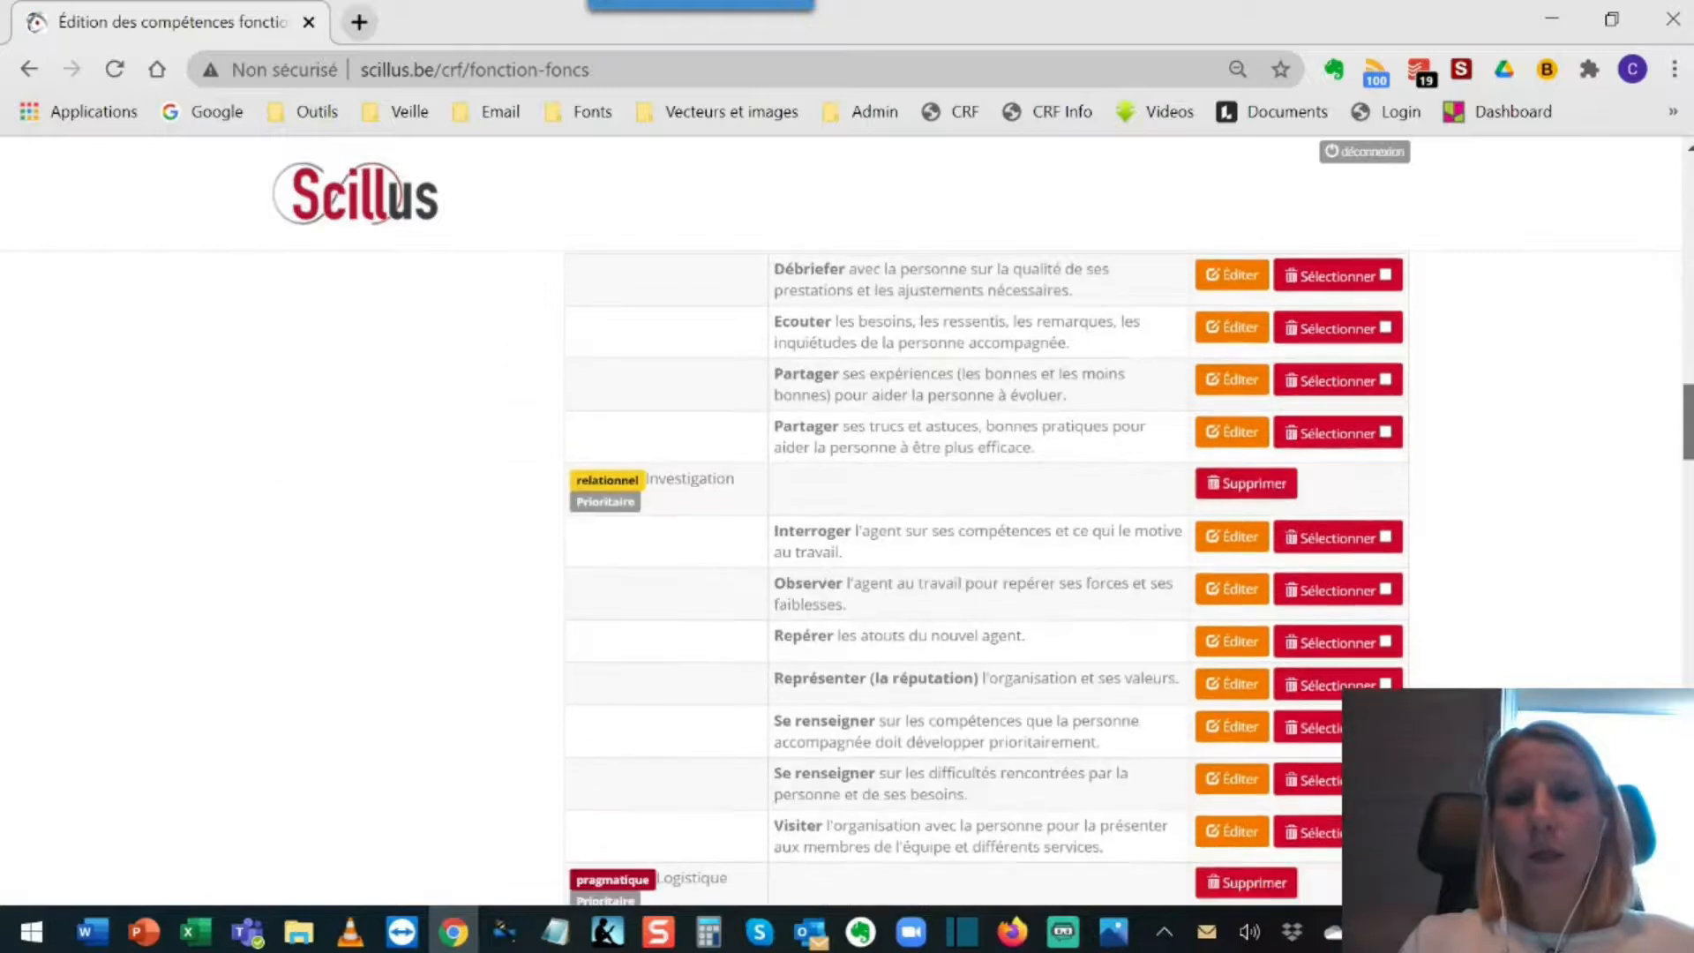
scroll(985, 573, down, 15)
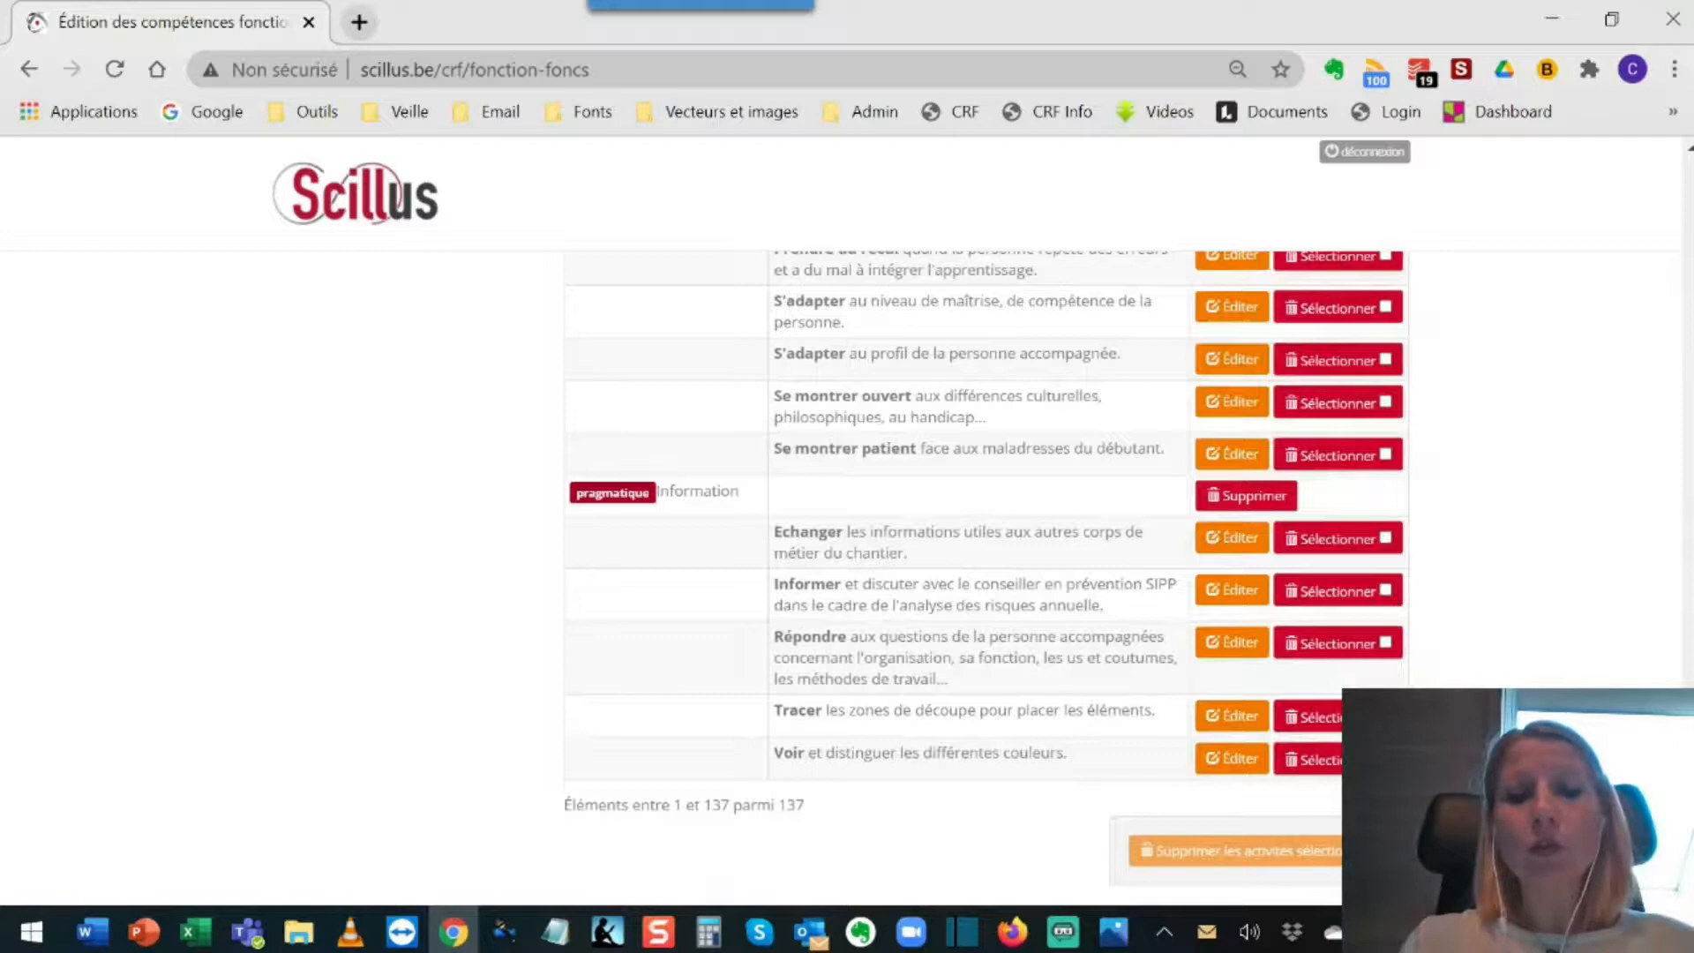
double_click(717, 805)
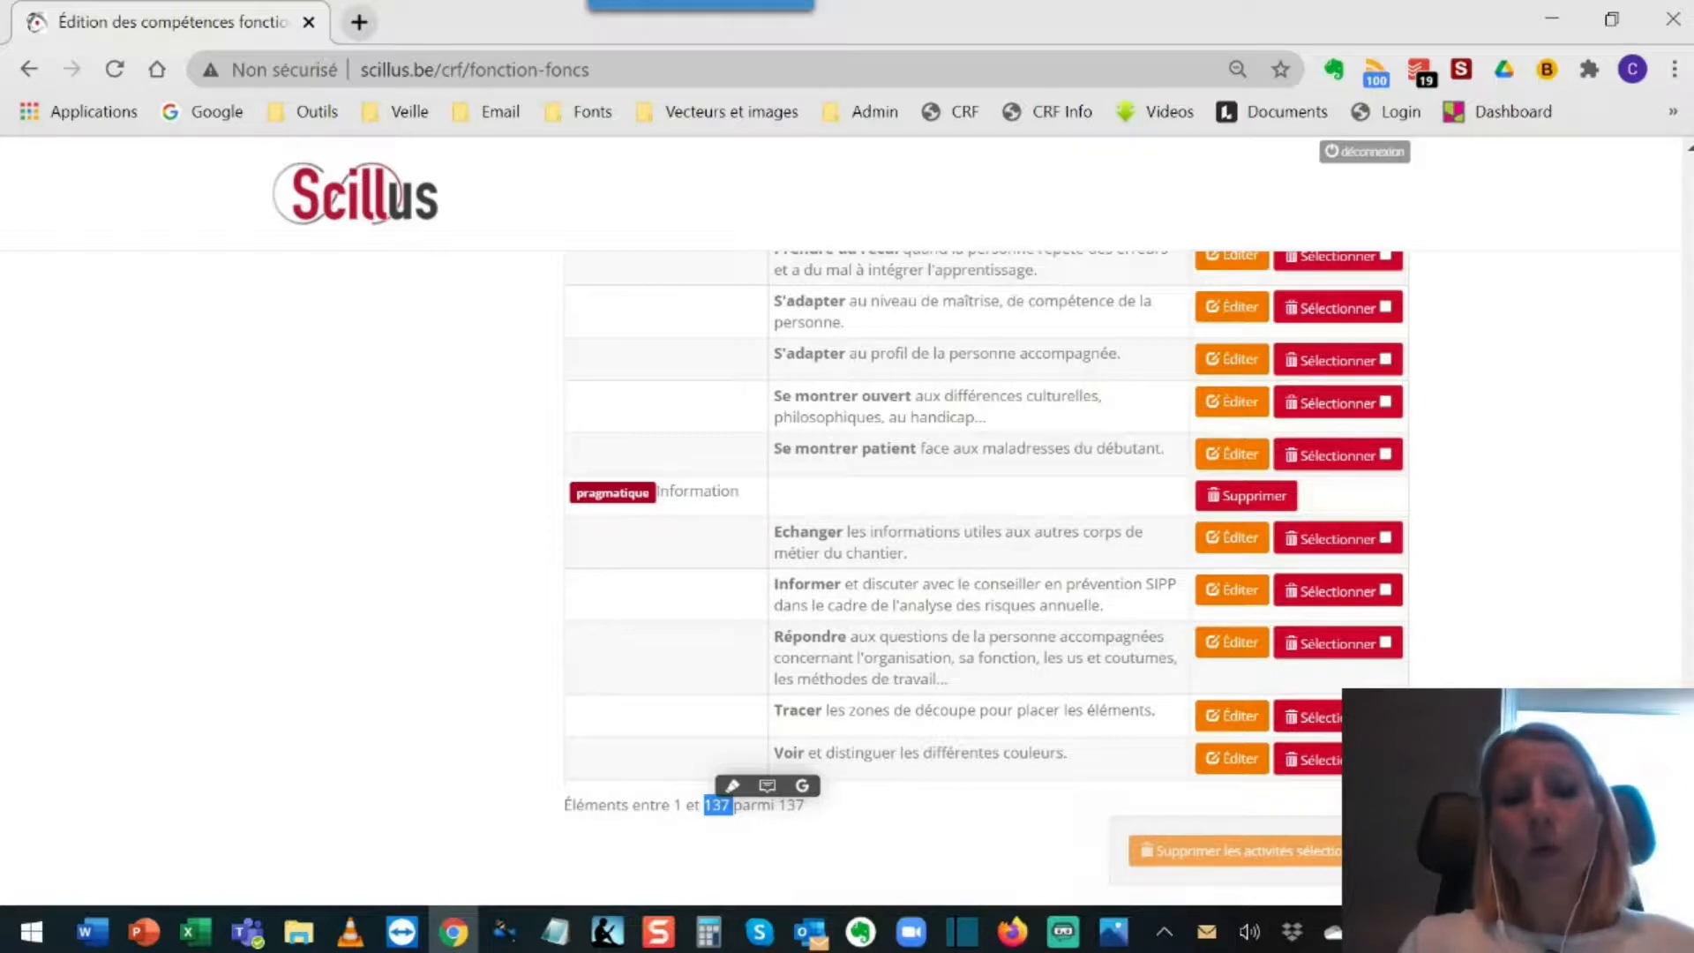
scroll(985, 573, up, 20)
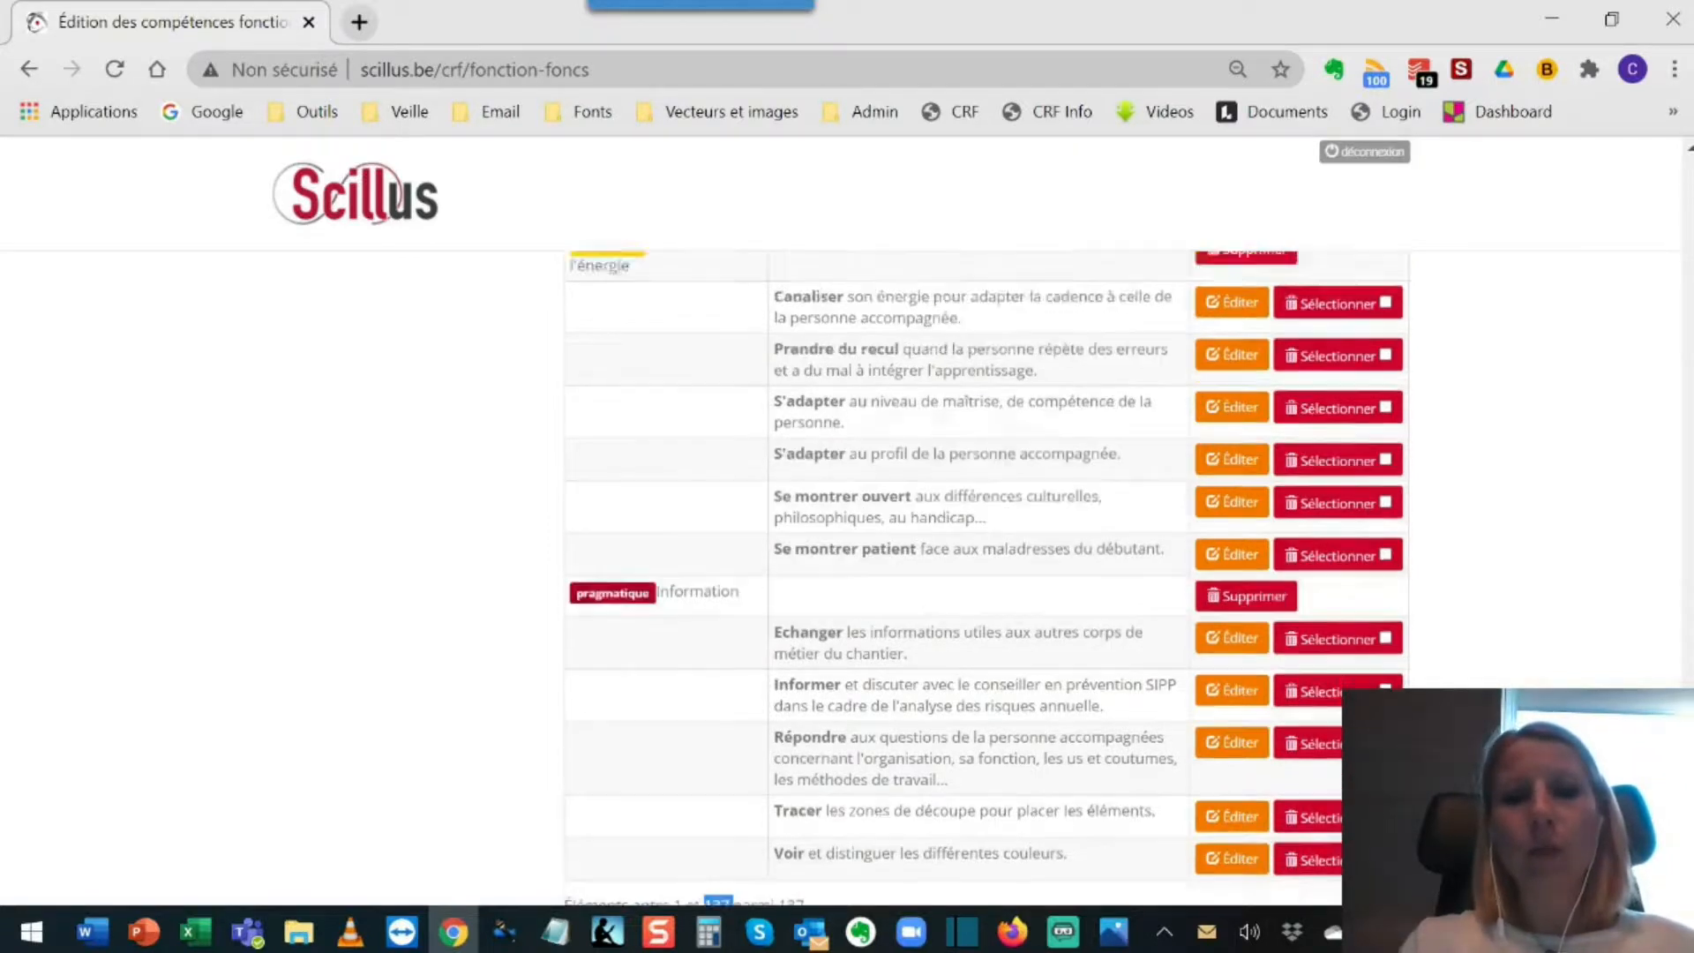
scroll(986, 573, up, 20)
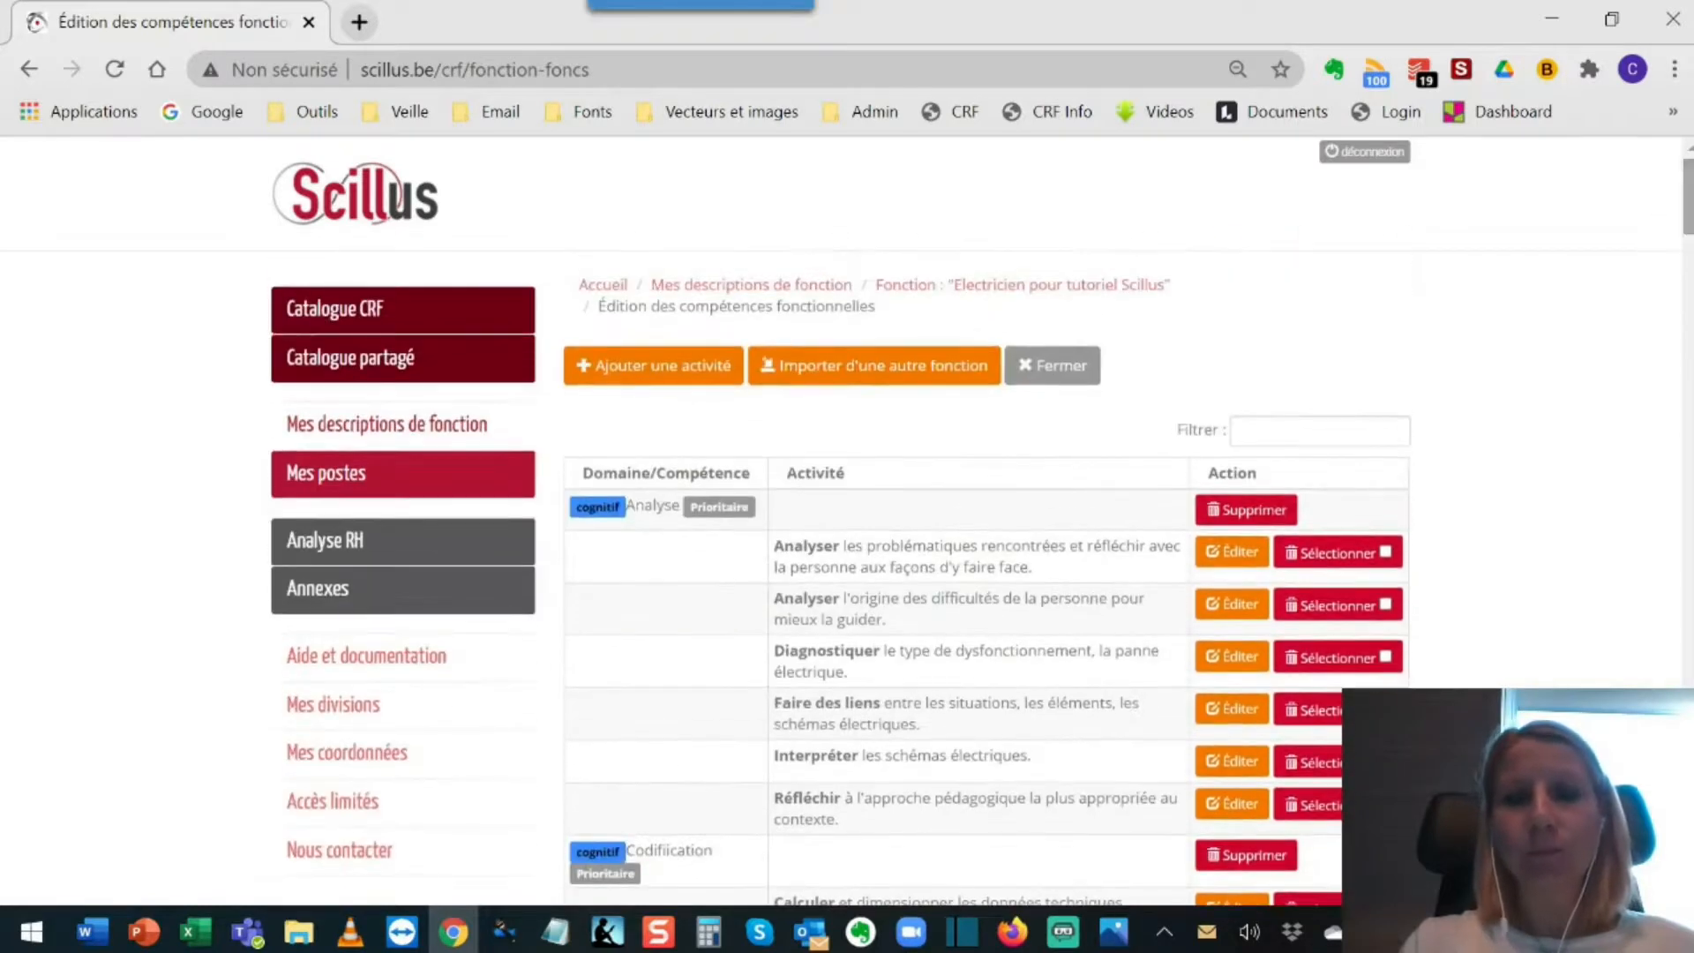
click(1074, 377)
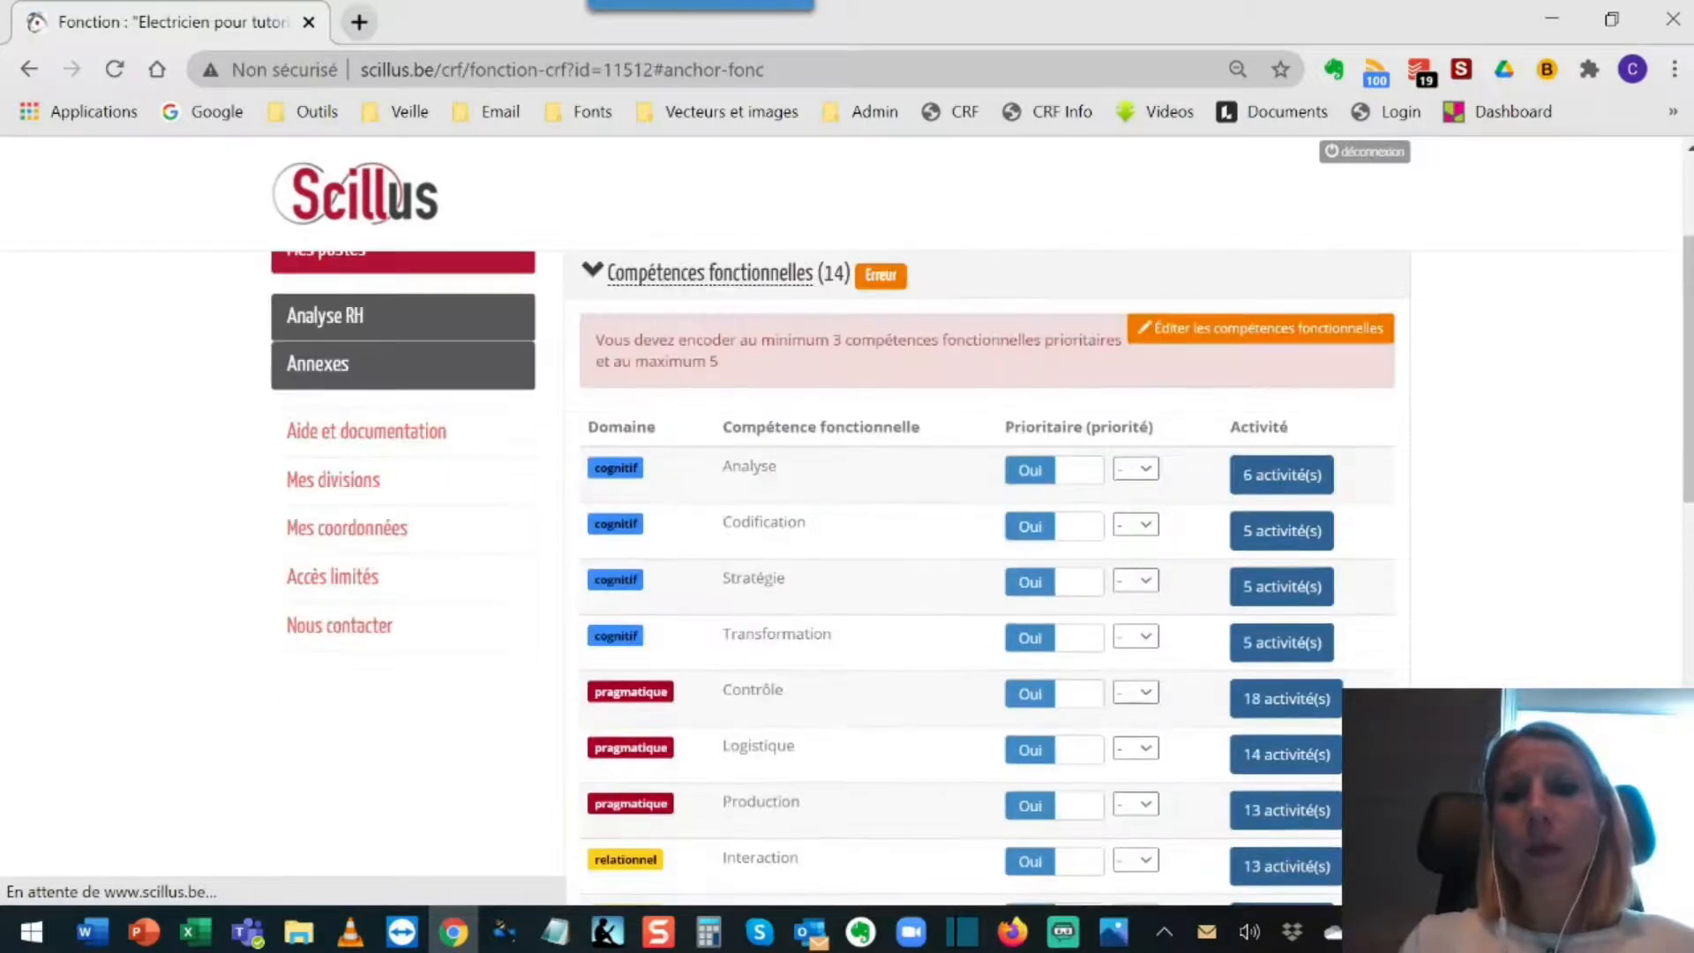
Step: Examine which functional competencies are marked as priority, including Interaction, and check the mission description below them
scroll(980, 574, down, 3)
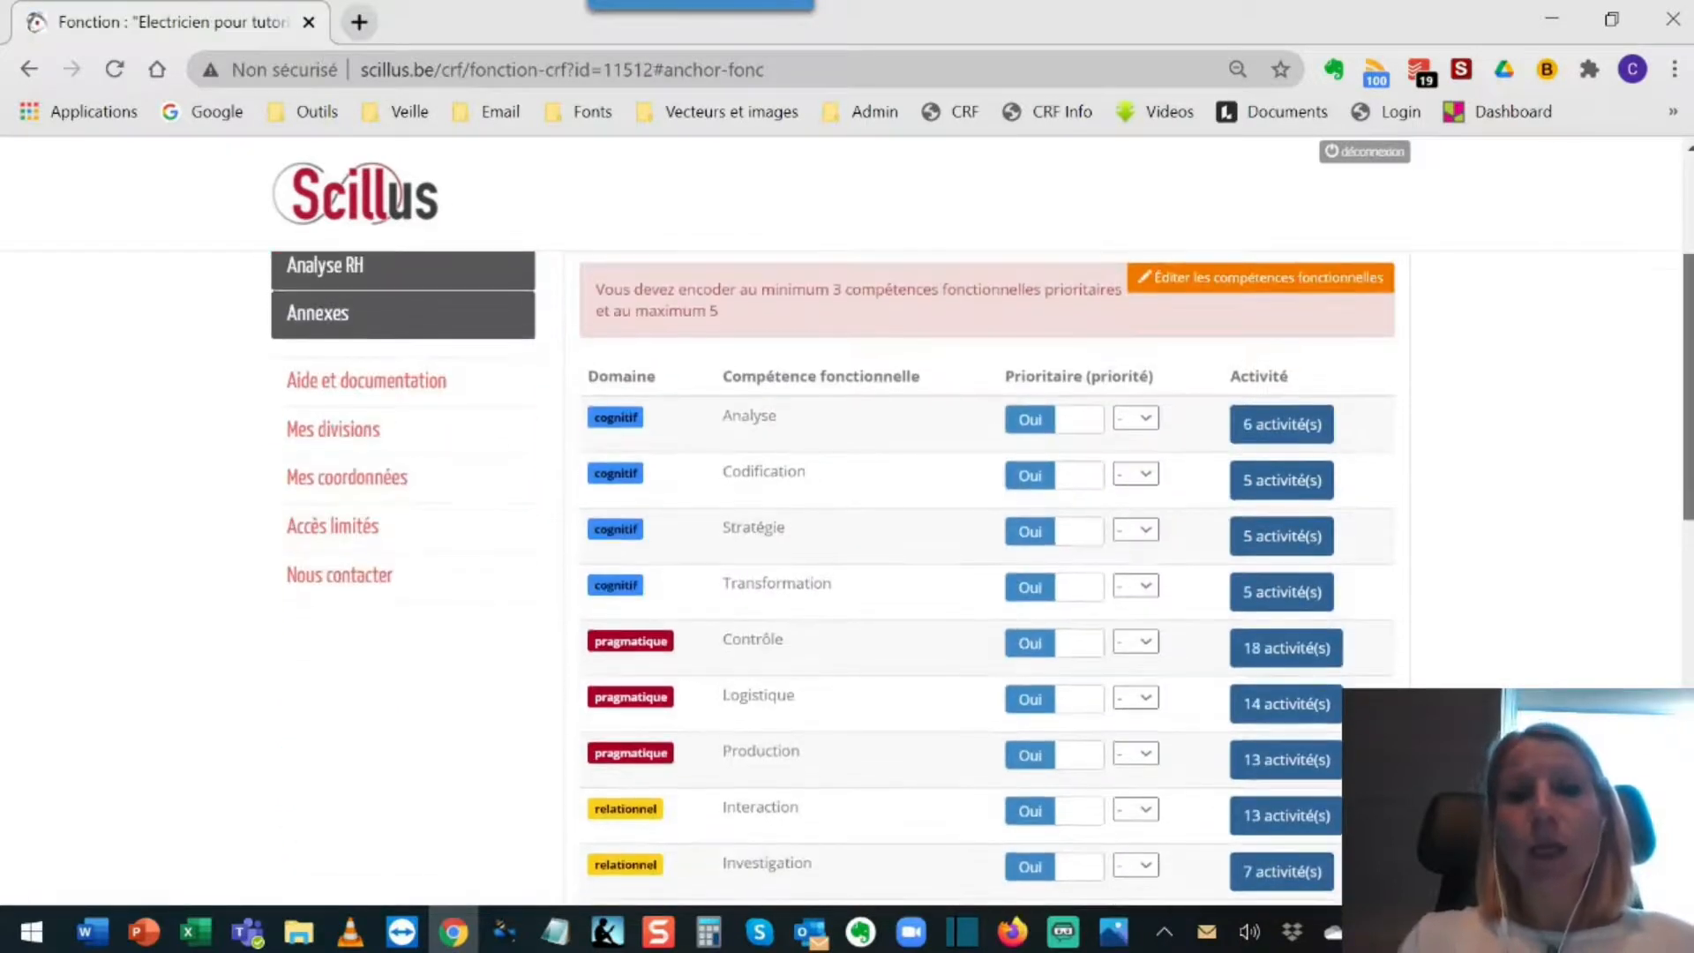
scroll(979, 573, down, 2)
scroll(979, 573, up, 4)
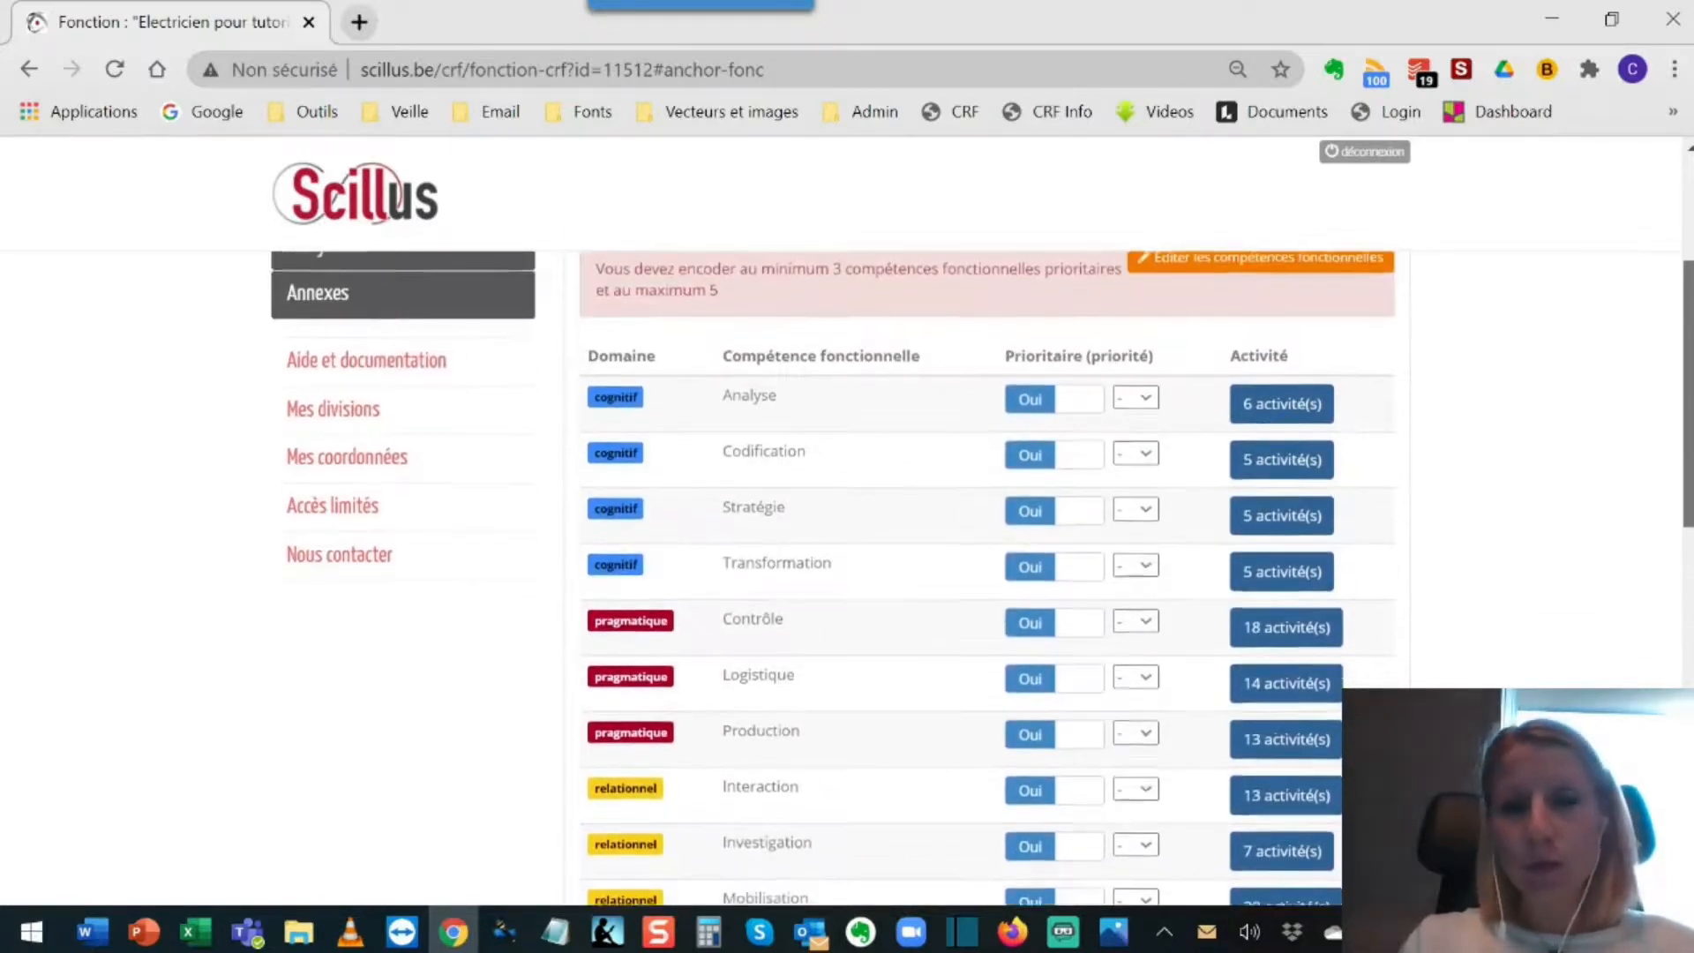
scroll(979, 573, down, 4)
scroll(1445, 422, up, 2)
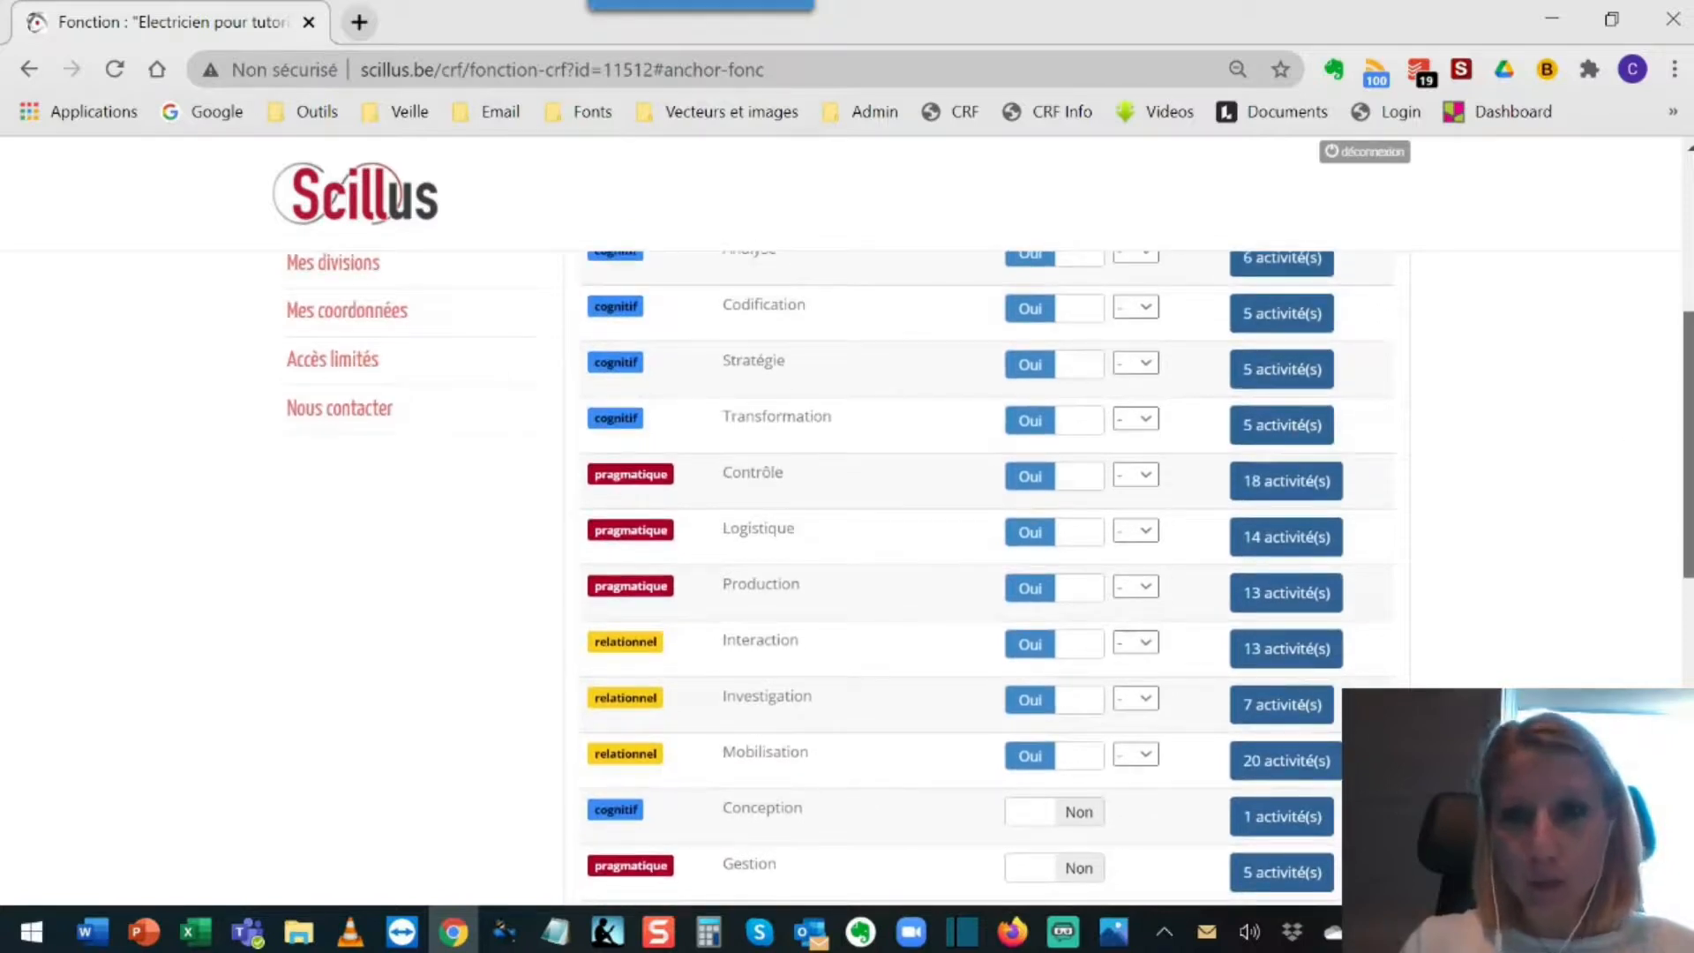
scroll(1447, 428, up, 1)
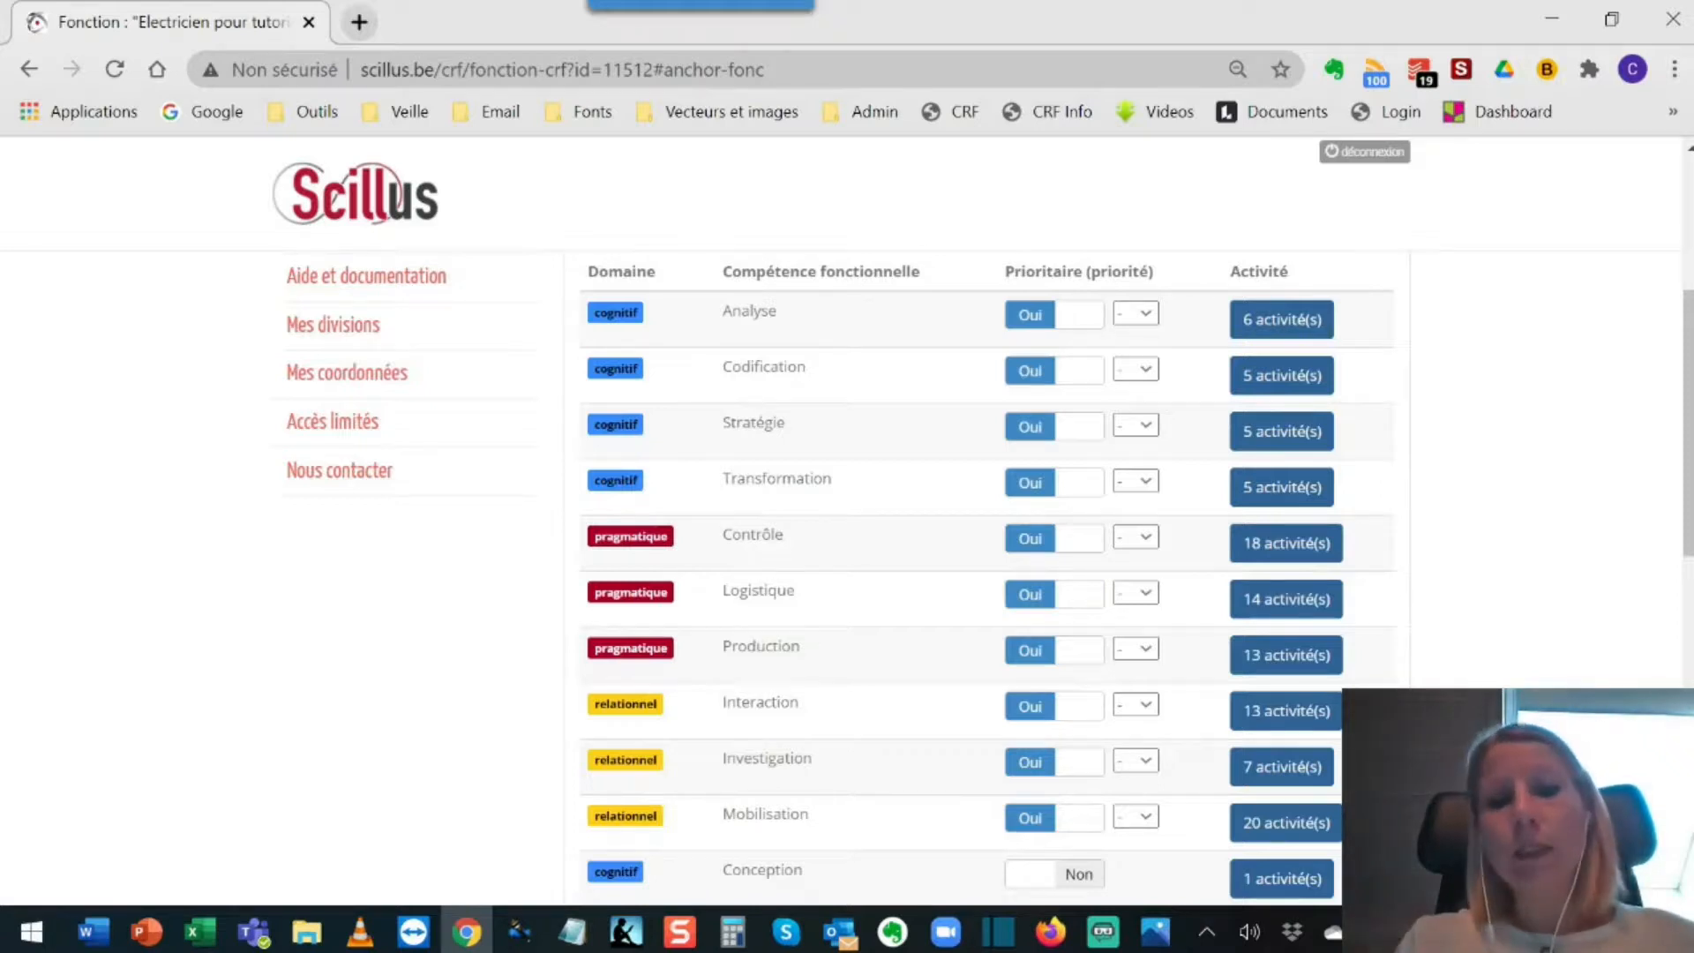
double_click(764, 703)
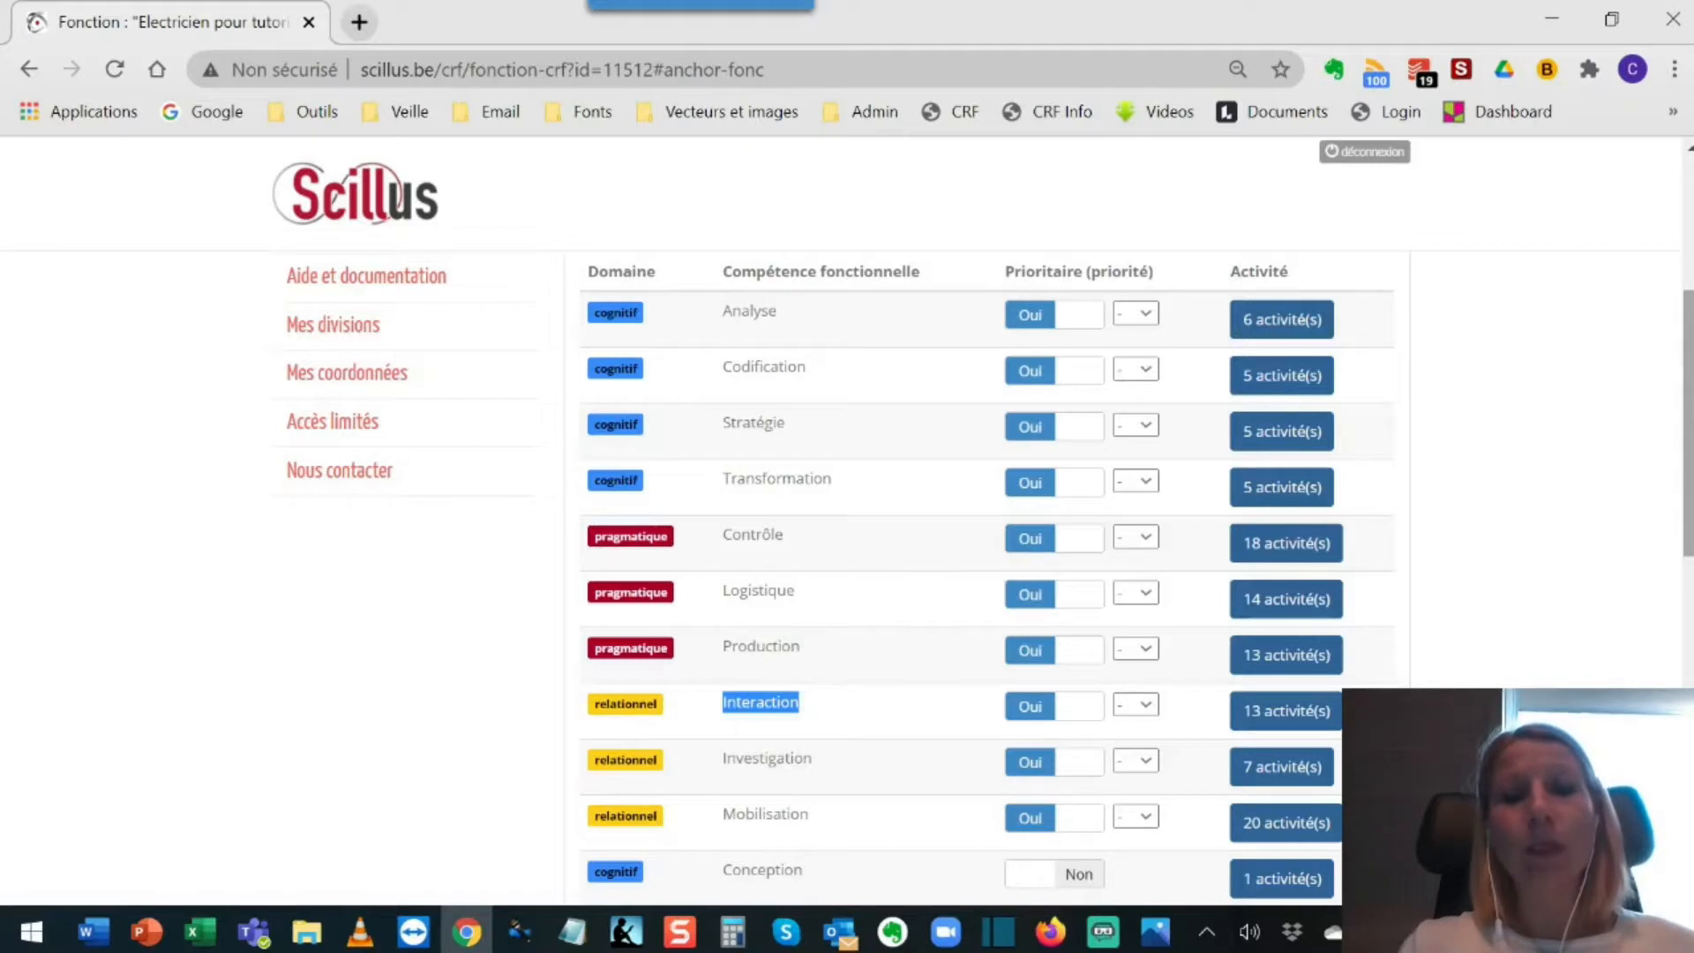
drag(1689, 441, 1689, 635)
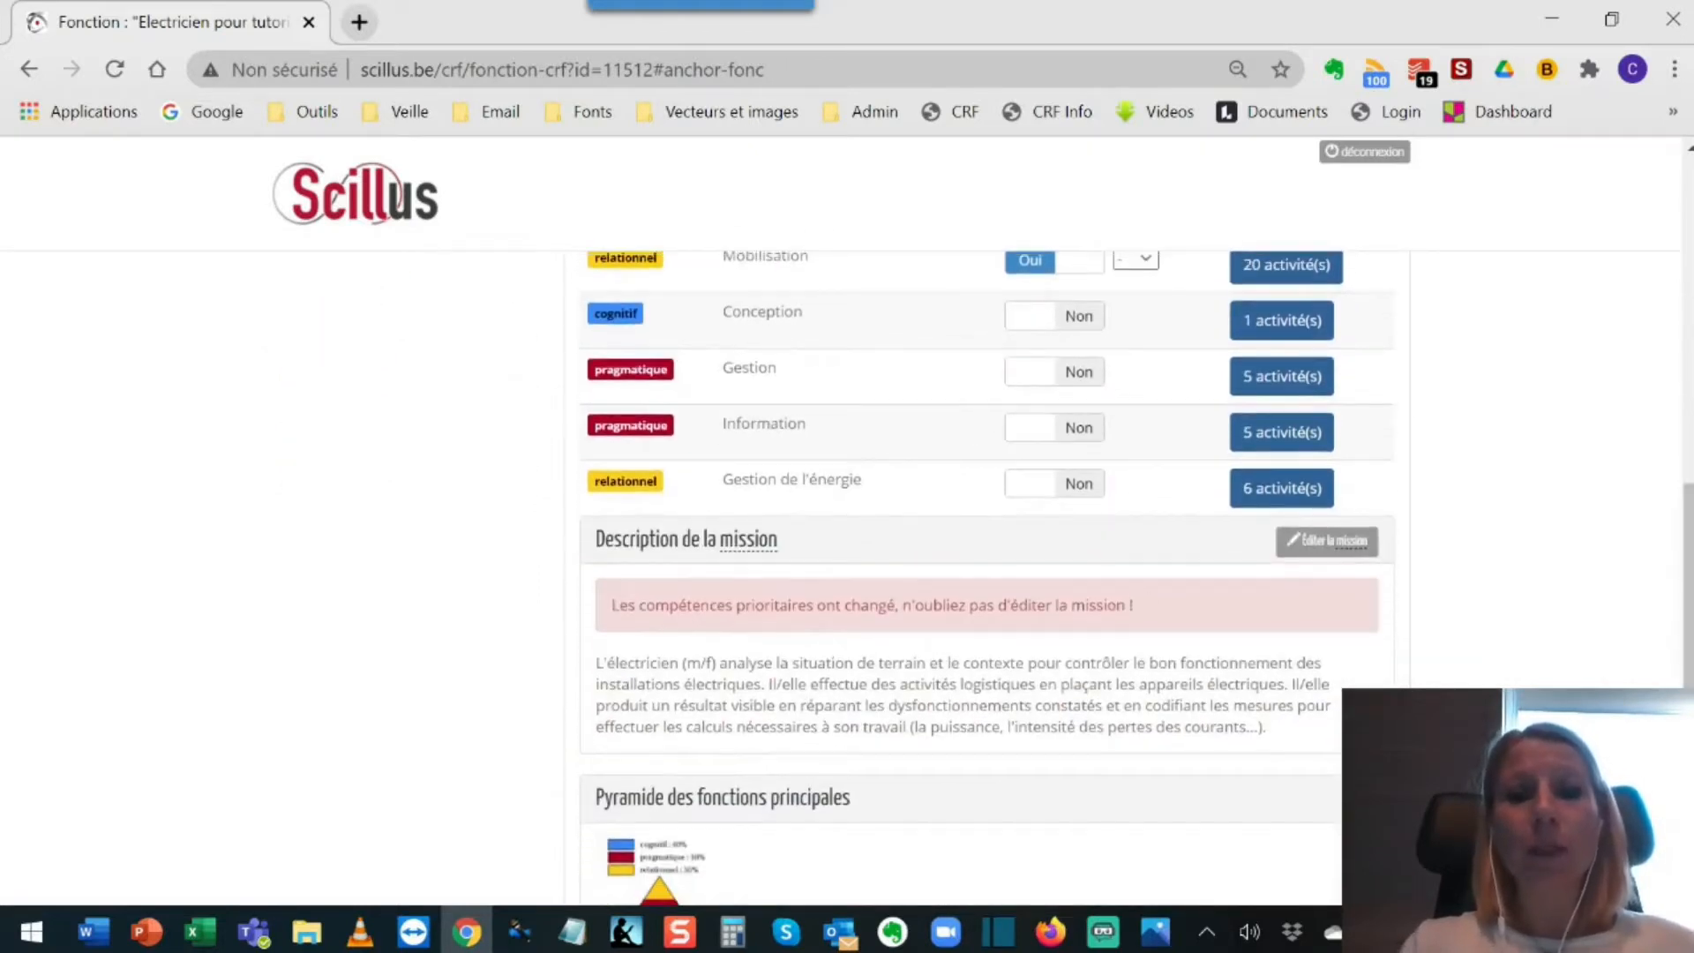